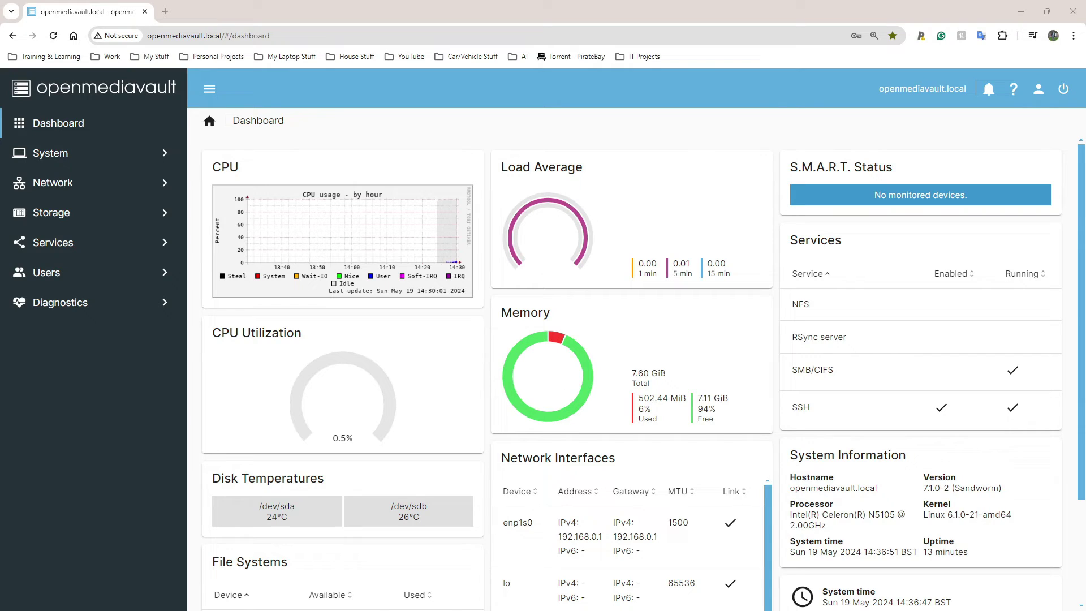
# Check the disk list, then start a new EXT4 file system and find no formattable device.
pyautogui.click(57, 213)
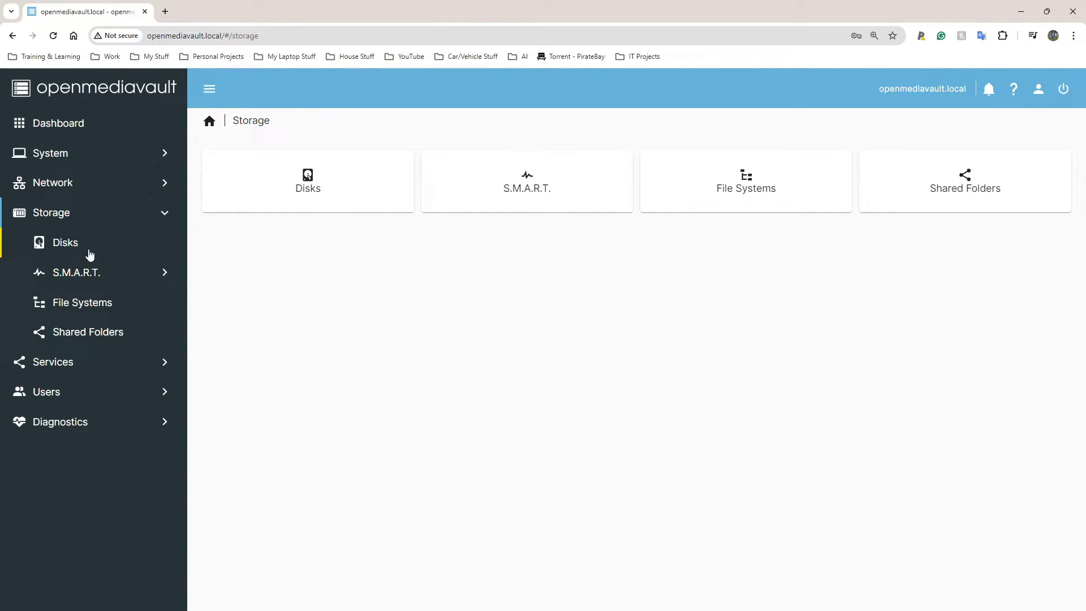
pyautogui.click(73, 248)
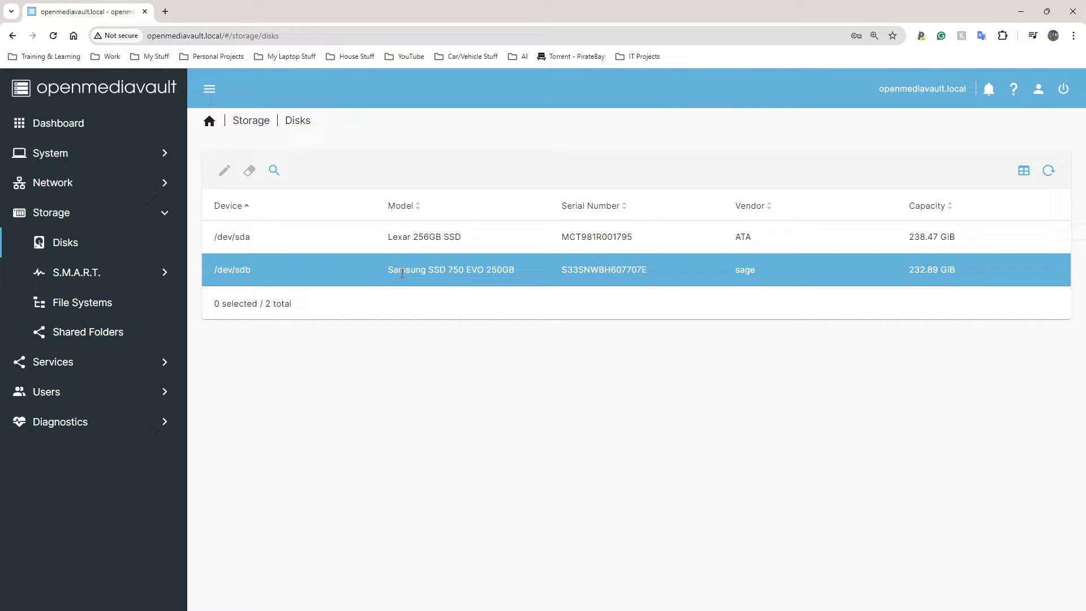
pyautogui.click(75, 305)
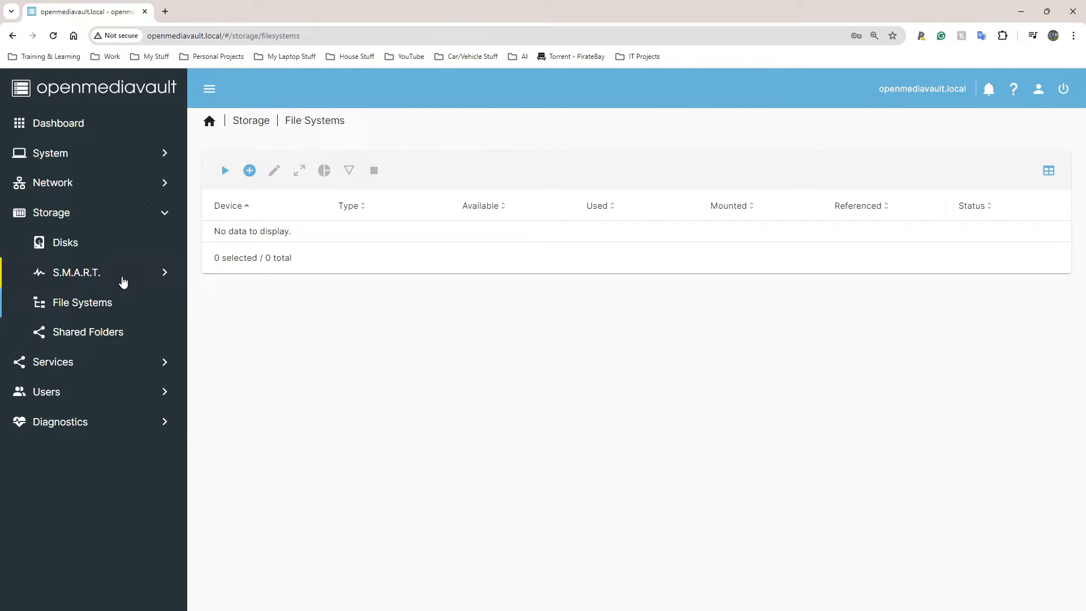
pyautogui.click(249, 171)
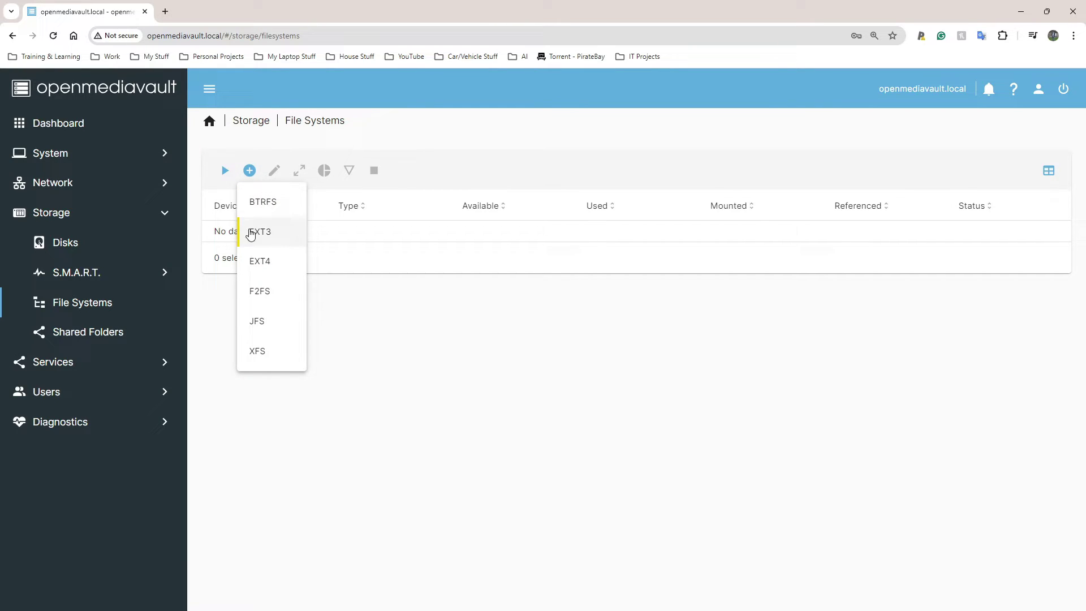
pyautogui.click(272, 271)
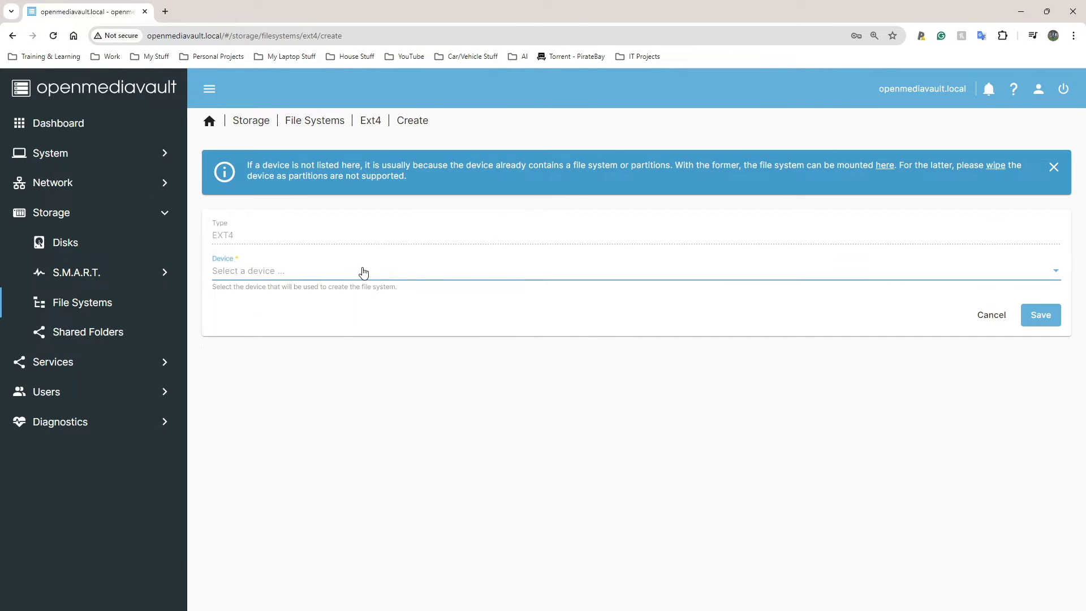
pyautogui.tripleClick(365, 272)
pyautogui.click(351, 277)
# Quick-wipe the Samsung SSD 750 EVO (/dev/sdb), confirming the data-loss warning.
pyautogui.click(61, 249)
pyautogui.click(432, 272)
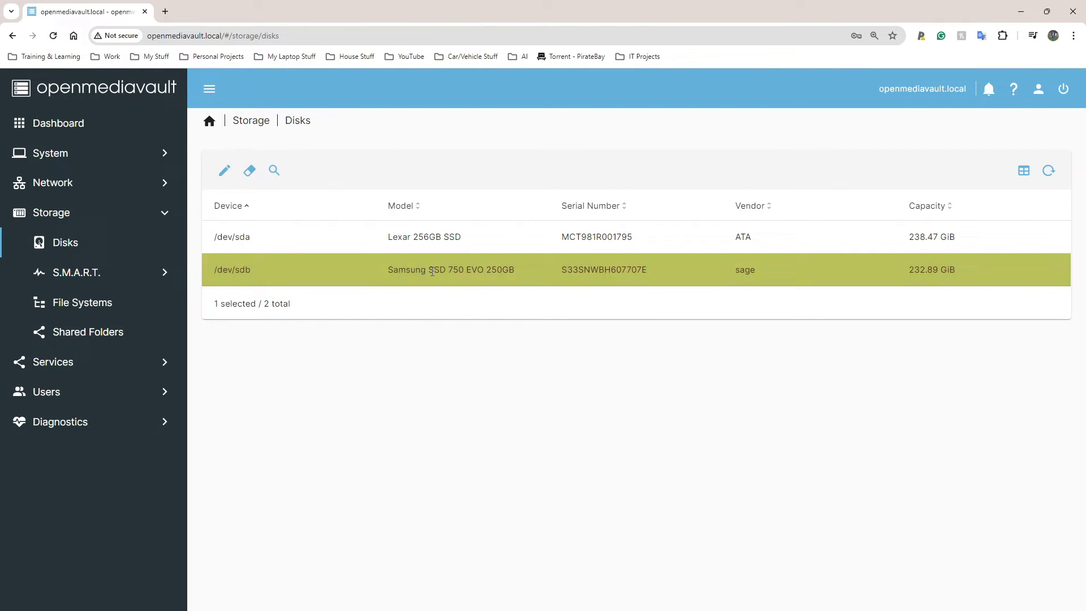
pyautogui.click(250, 171)
pyautogui.click(424, 370)
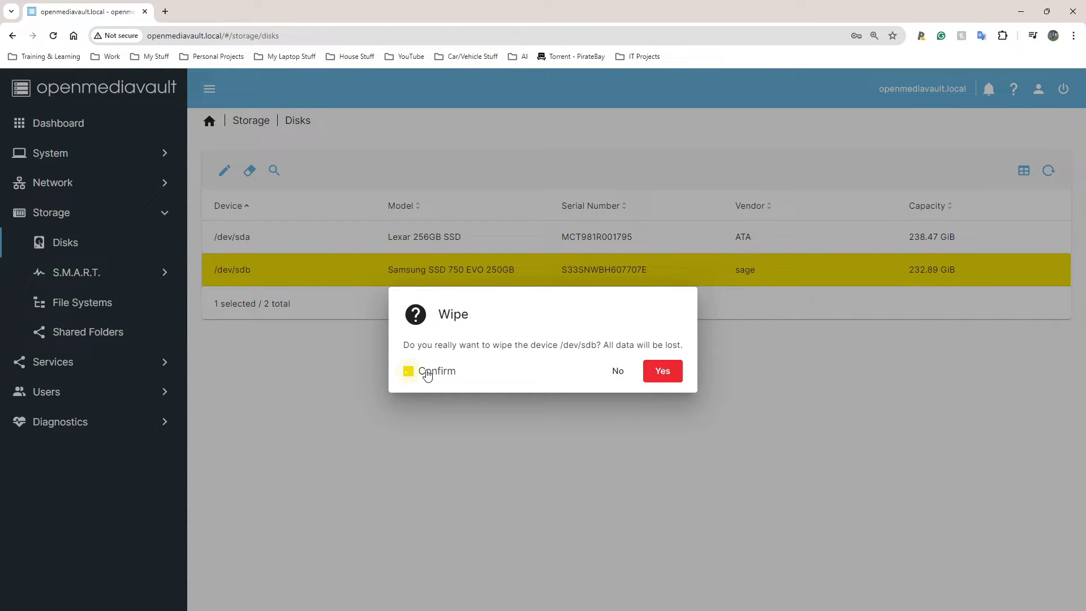
pyautogui.click(663, 372)
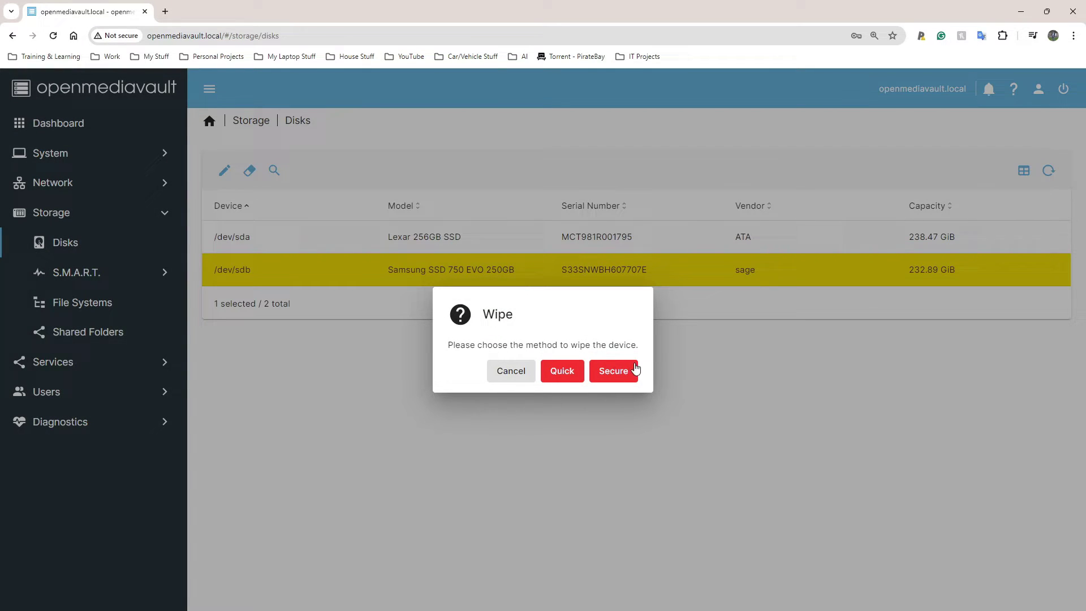
pyautogui.click(559, 373)
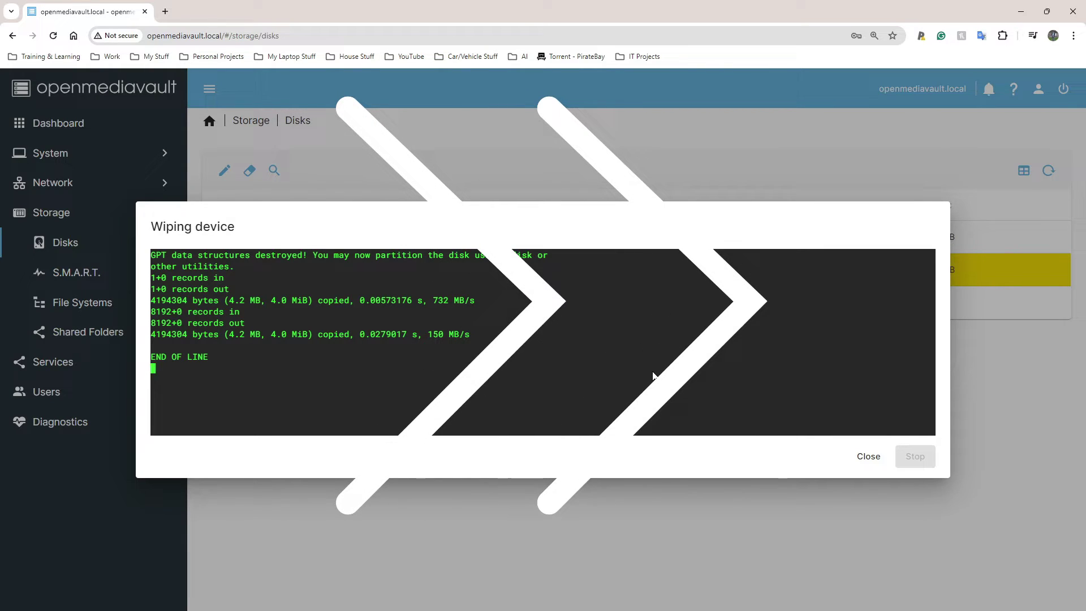
pyautogui.click(868, 457)
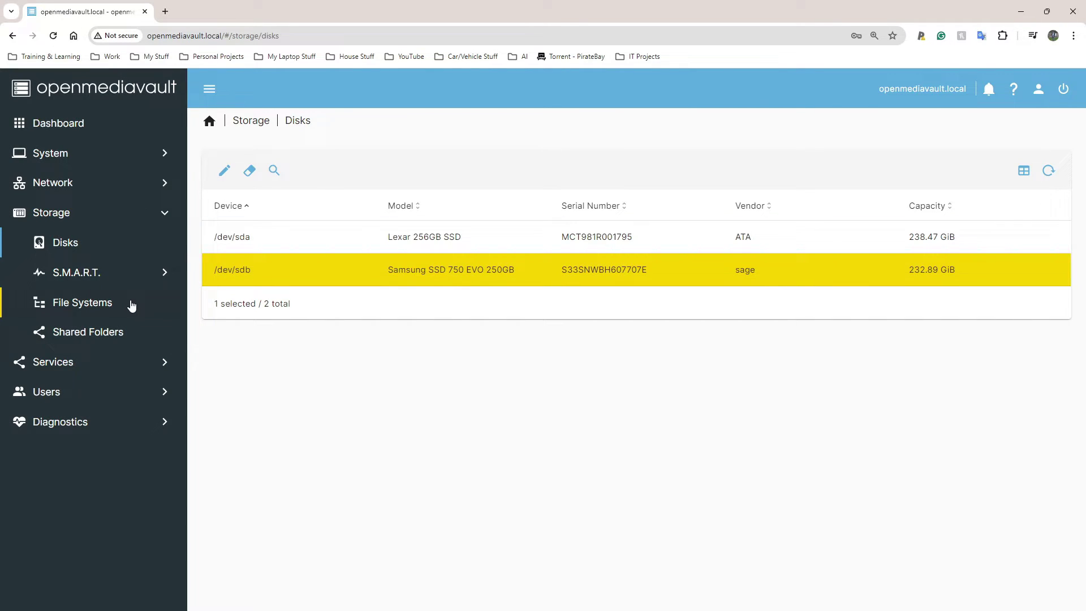
# Start a new EXT4 file system and bring up the devices available for formatting.
pyautogui.click(89, 306)
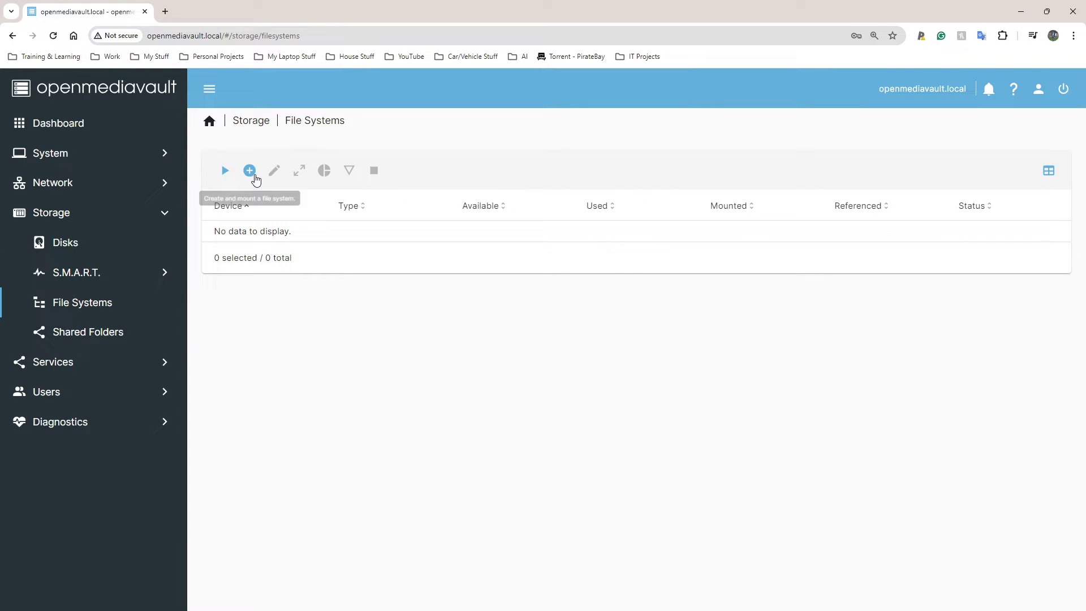
pyautogui.click(249, 172)
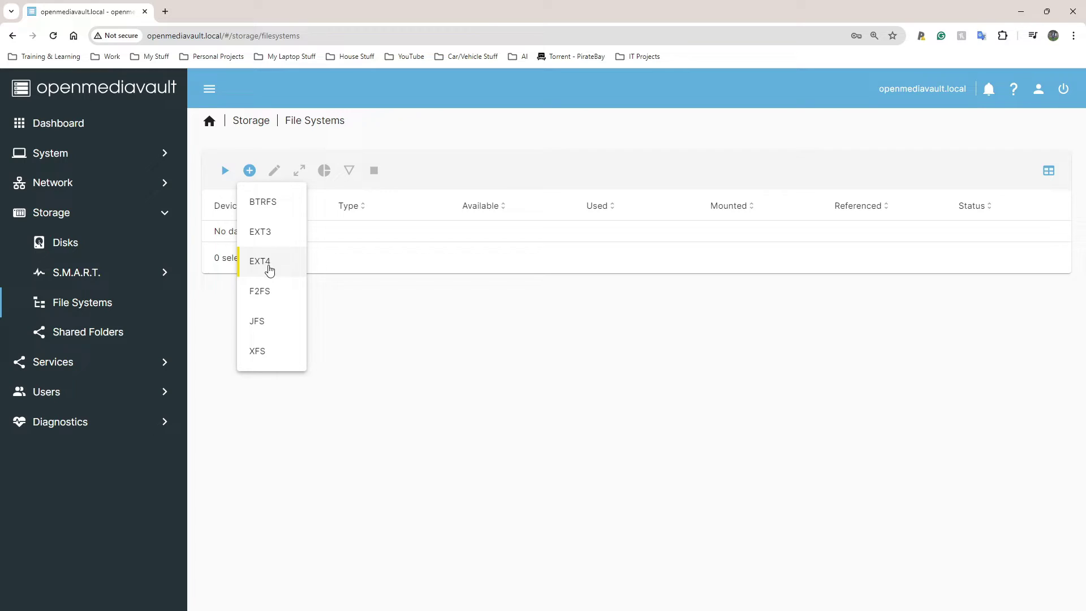
pyautogui.click(269, 271)
pyautogui.click(266, 273)
pyautogui.click(316, 315)
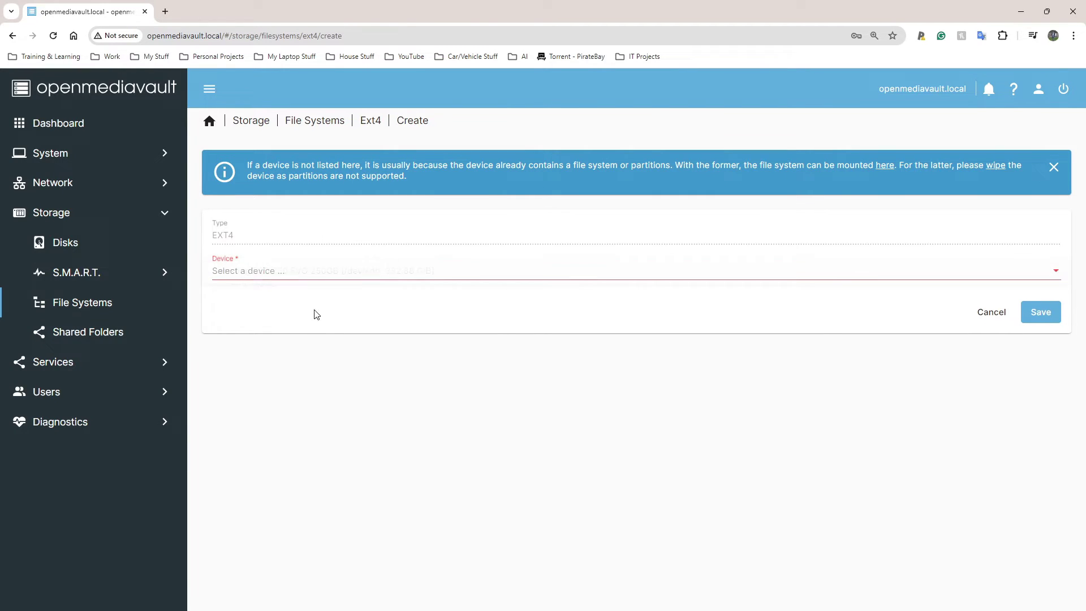
pyautogui.click(310, 271)
pyautogui.click(315, 273)
pyautogui.click(315, 277)
pyautogui.click(314, 300)
pyautogui.click(310, 272)
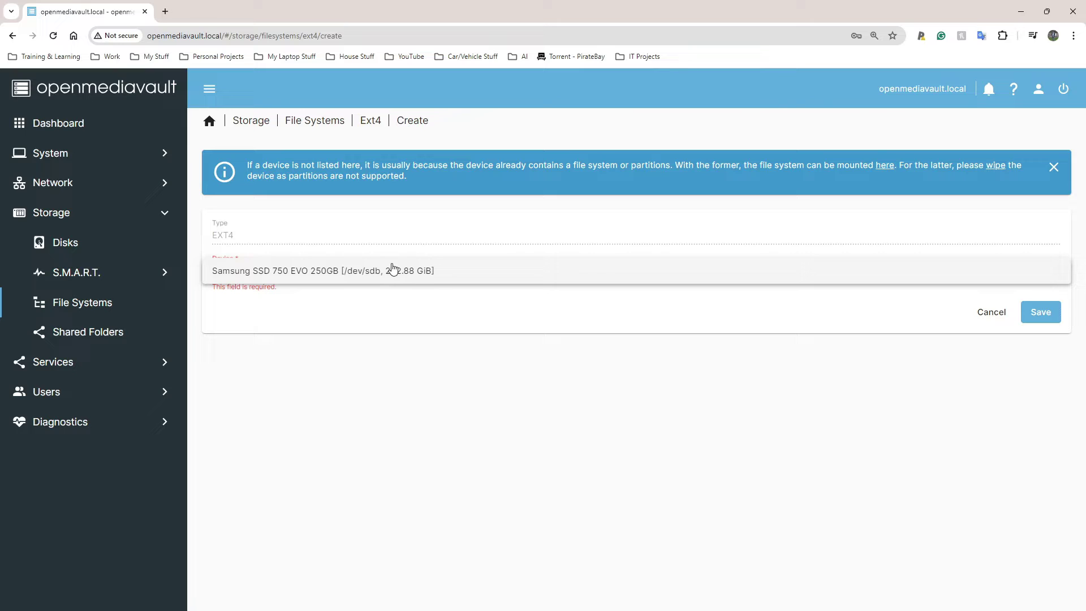
# Format the Samsung SSD 750 EVO as EXT4.
pyautogui.click(406, 271)
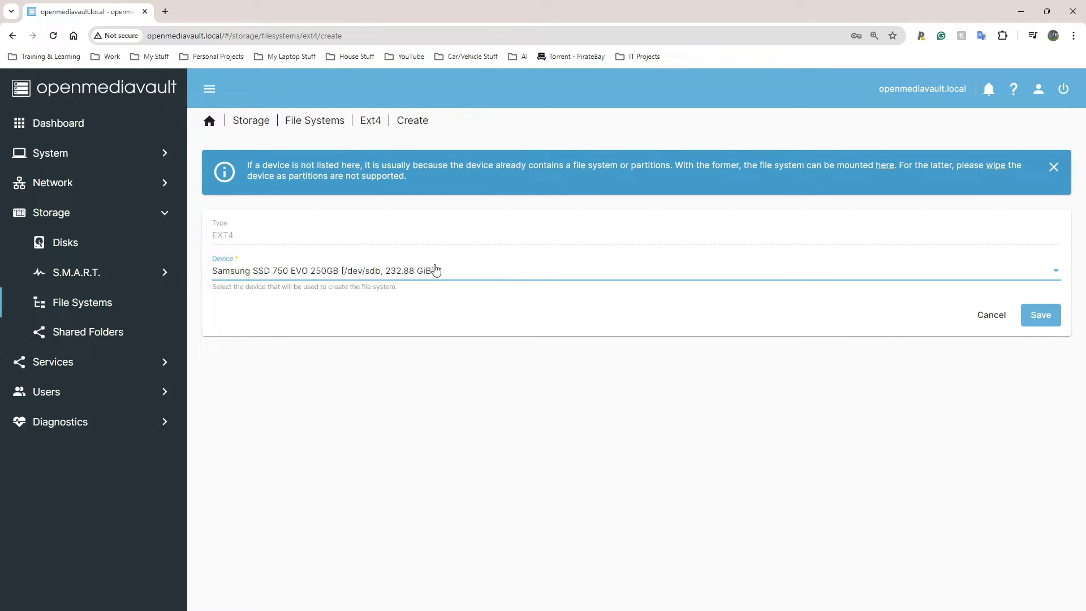
pyautogui.click(1038, 312)
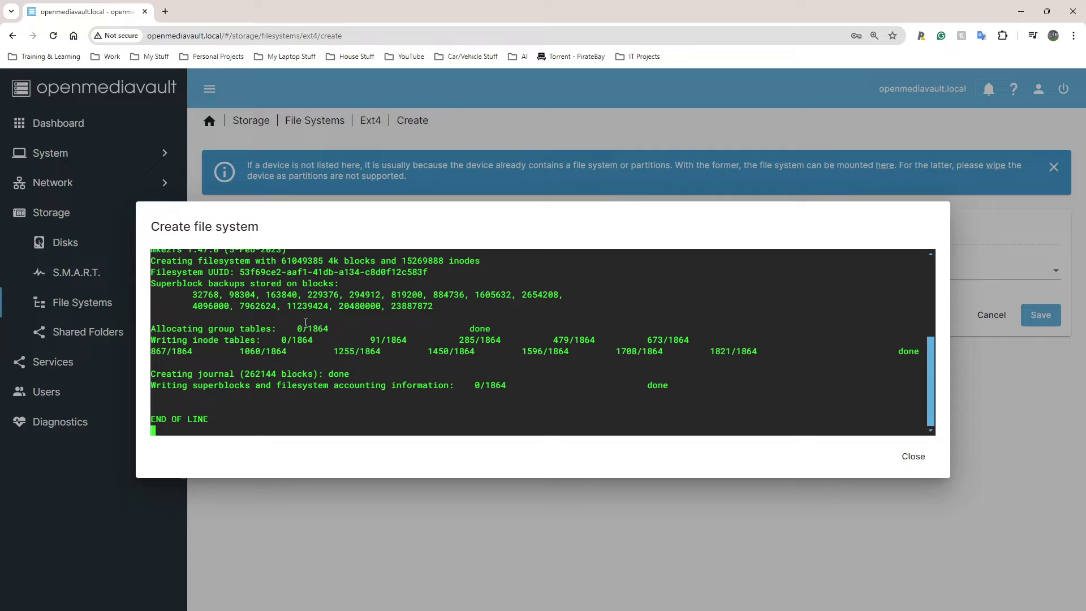
pyautogui.click(913, 455)
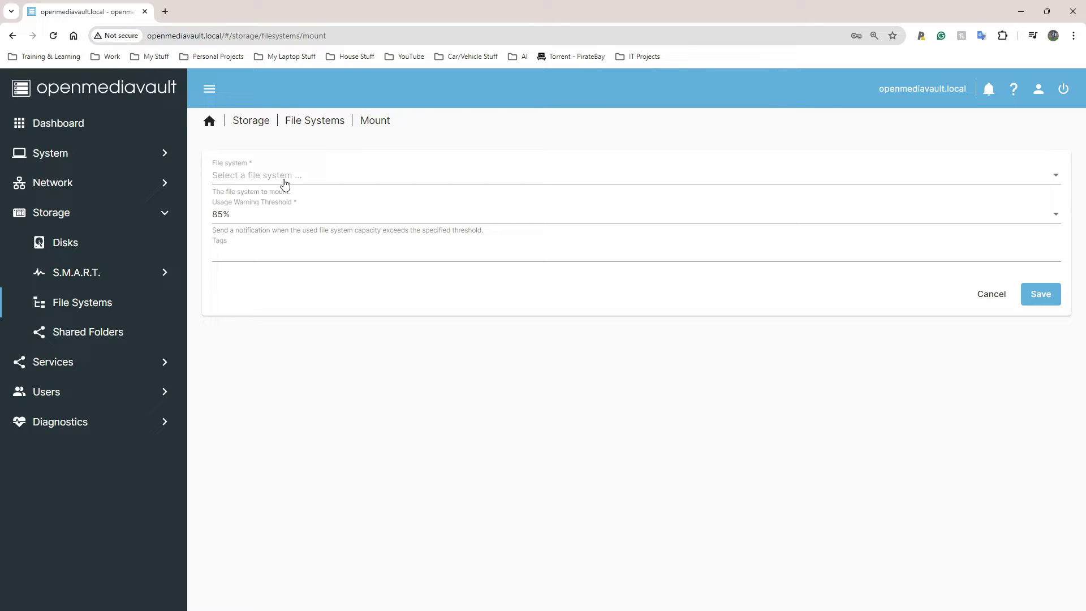
# Mount /dev/sdb1, keeping the usage warning threshold at 85%, and save.
pyautogui.click(289, 180)
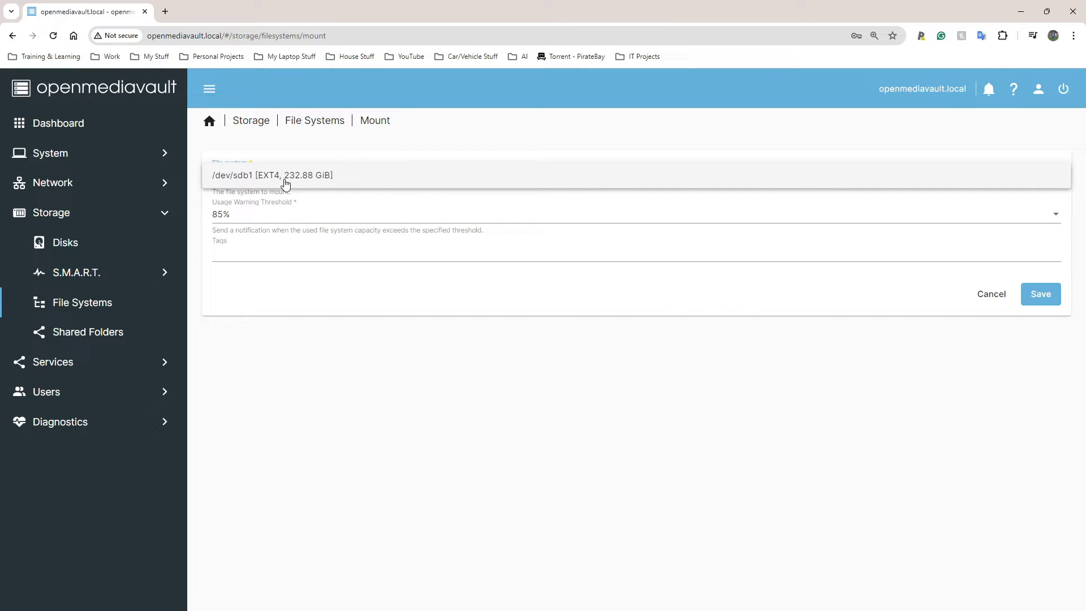
pyautogui.click(285, 185)
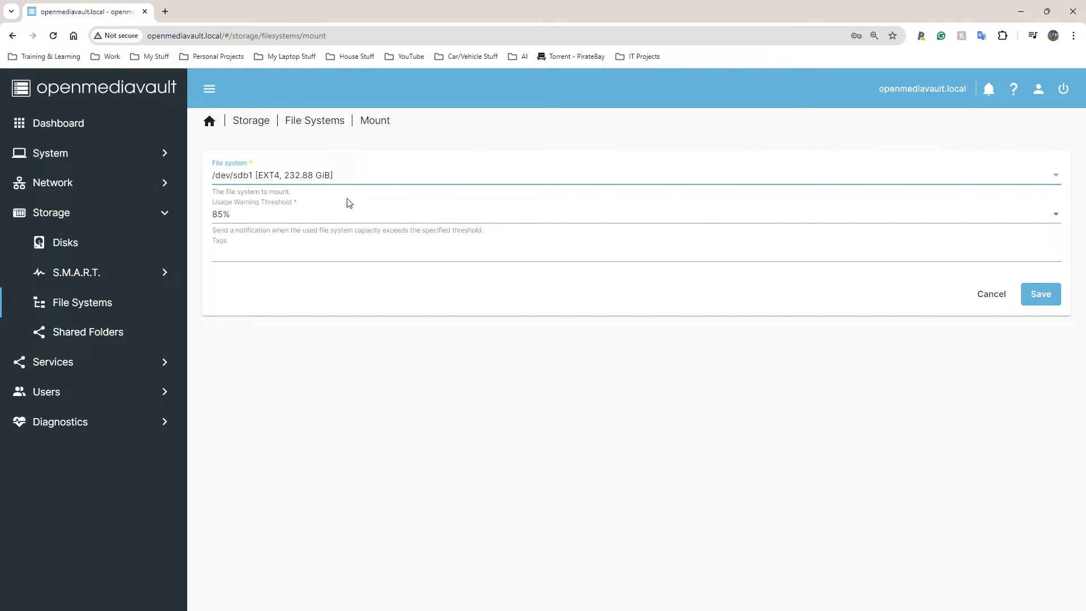
pyautogui.click(279, 219)
pyautogui.click(242, 221)
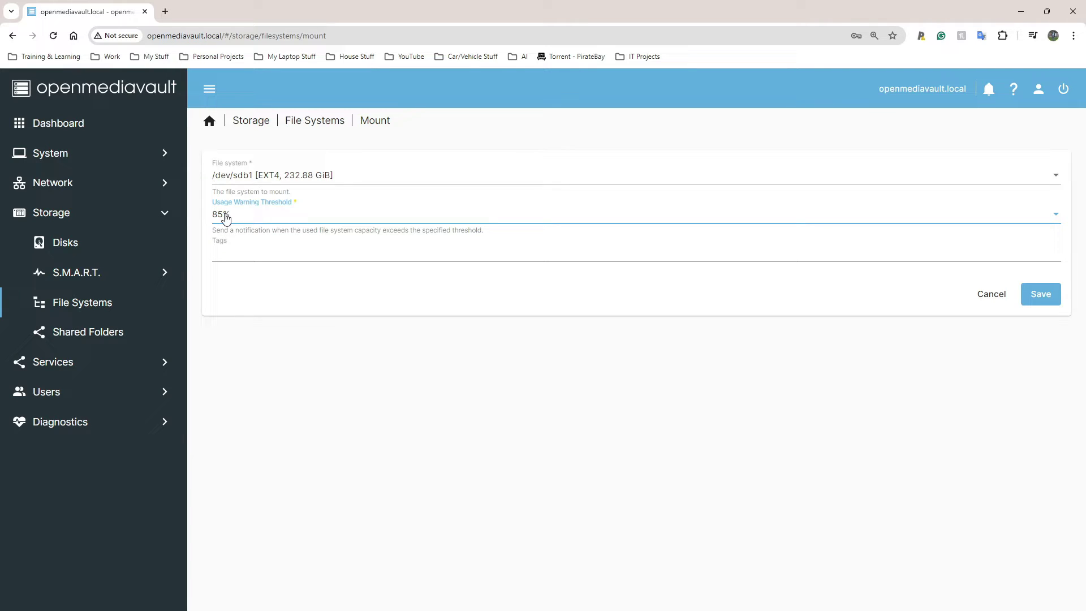
pyautogui.click(248, 253)
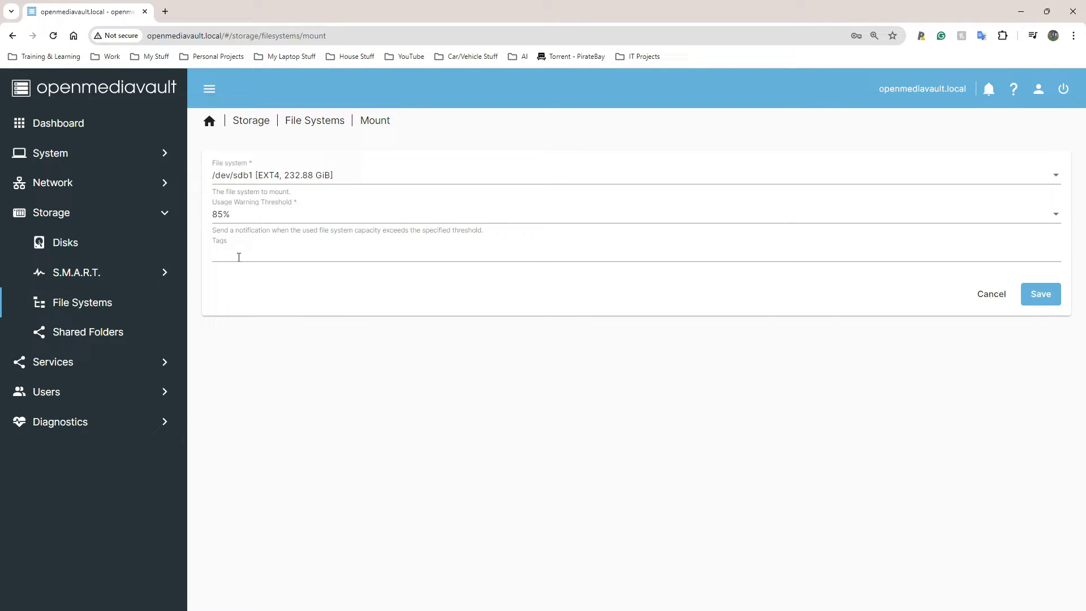
pyautogui.click(252, 212)
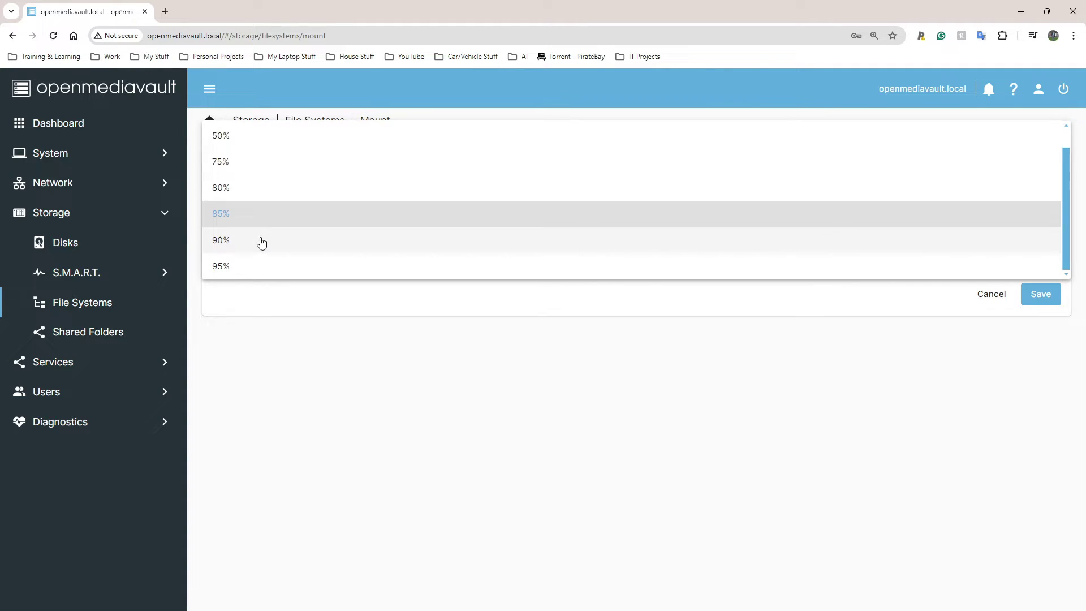
pyautogui.click(345, 213)
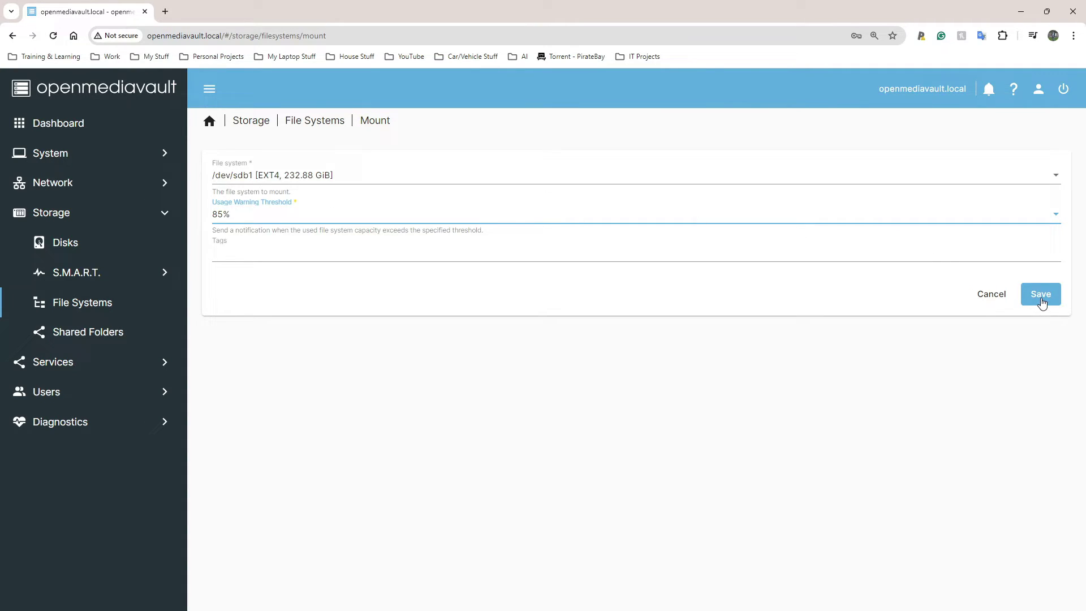
pyautogui.click(1042, 304)
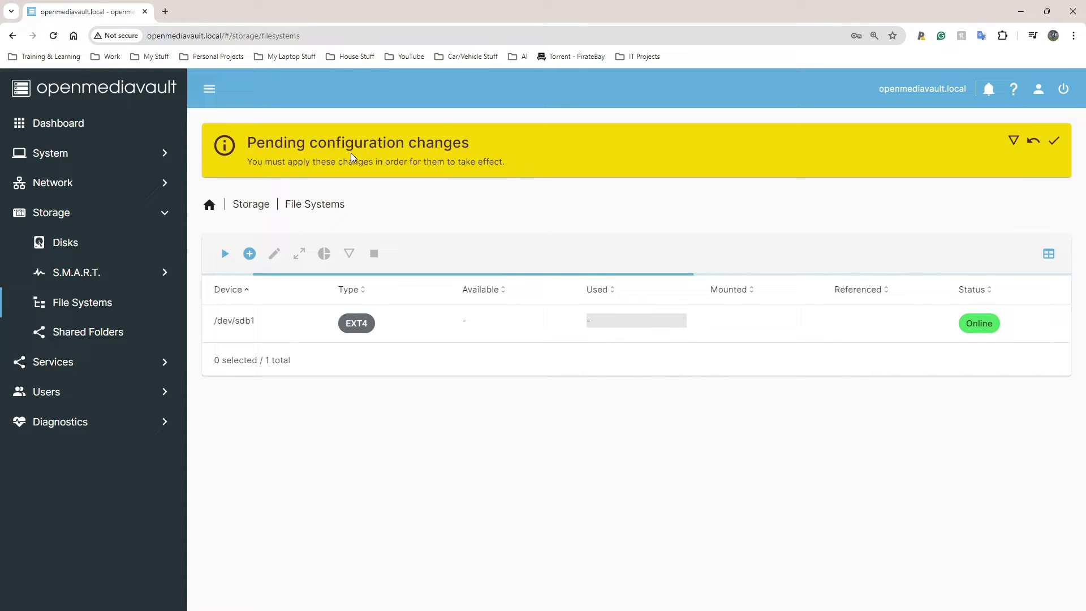
# Apply the pending mount changes for /dev/sdb1, then go to Shared Folders.
pyautogui.click(1054, 141)
pyautogui.click(636, 372)
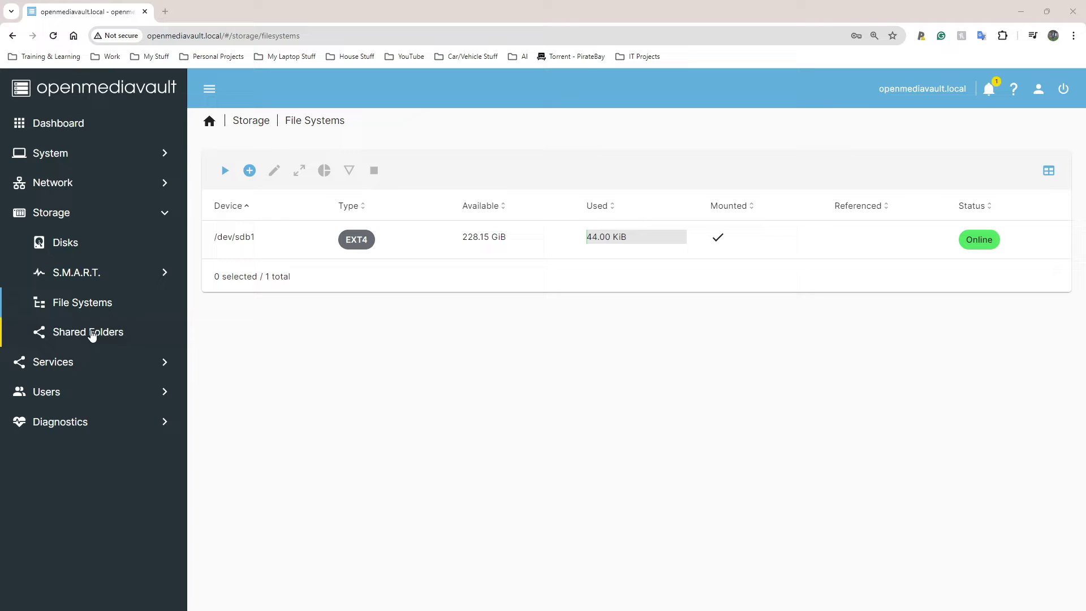
pyautogui.click(92, 333)
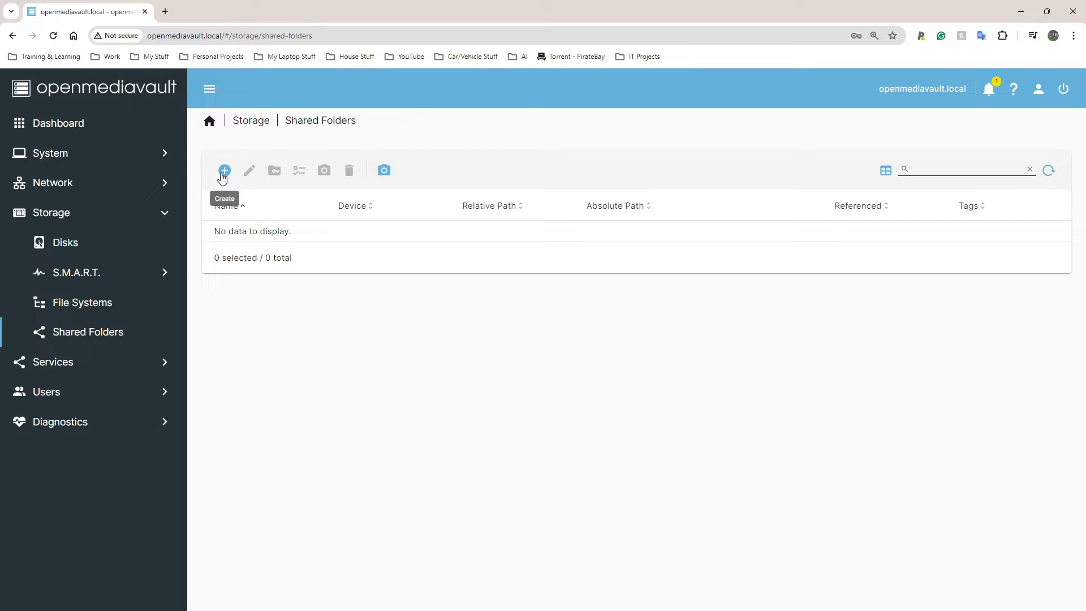
# Start a new shared folder on /dev/sdb1 with Everyone: read/write permissions.
pyautogui.click(223, 172)
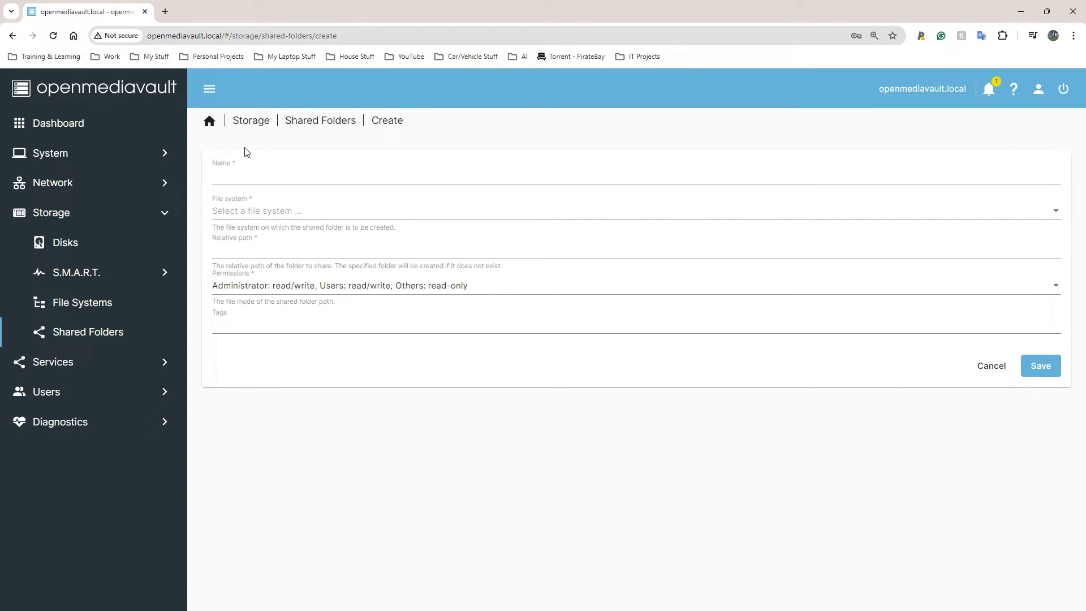
pyautogui.click(99, 340)
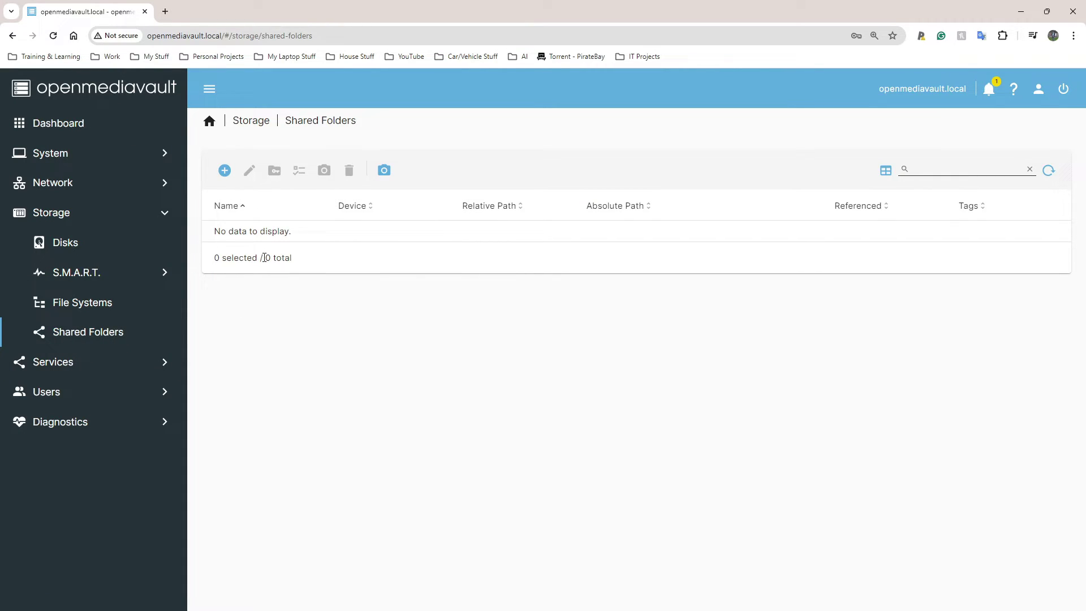
pyautogui.click(223, 171)
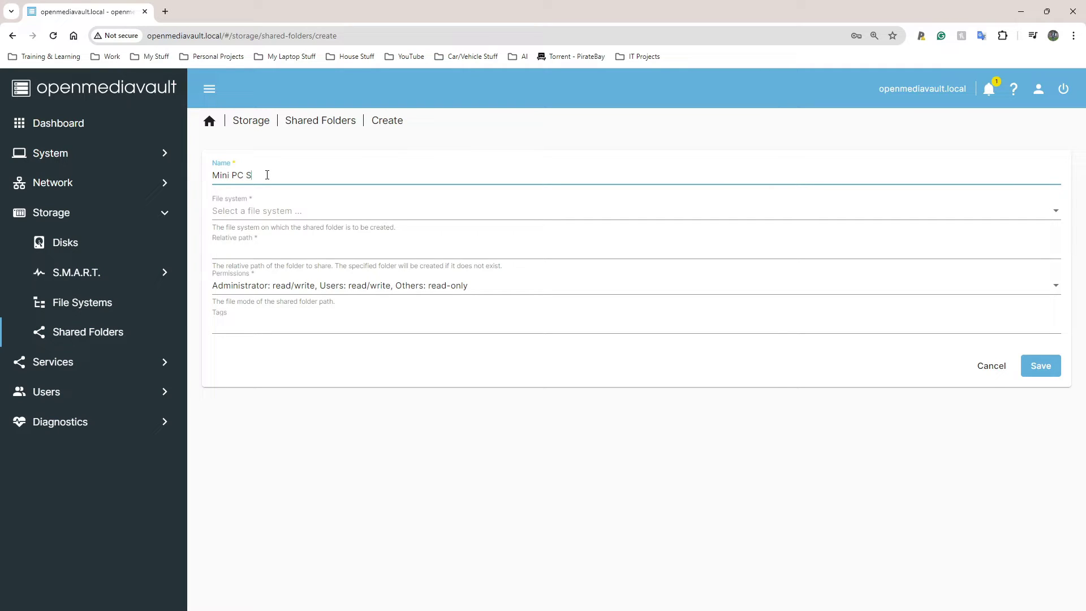
pyautogui.click(298, 219)
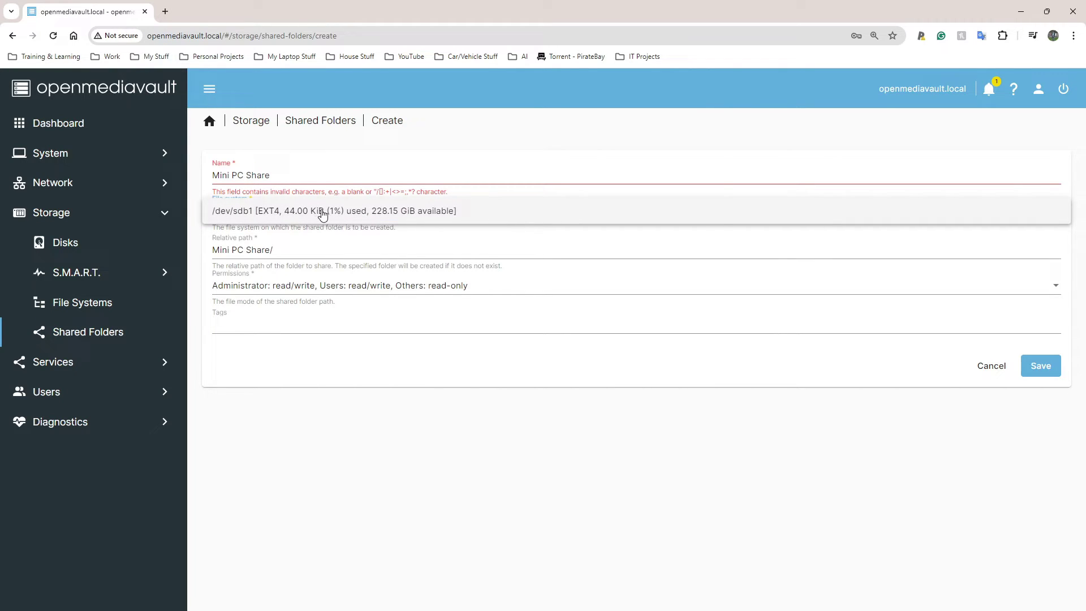
pyautogui.click(322, 213)
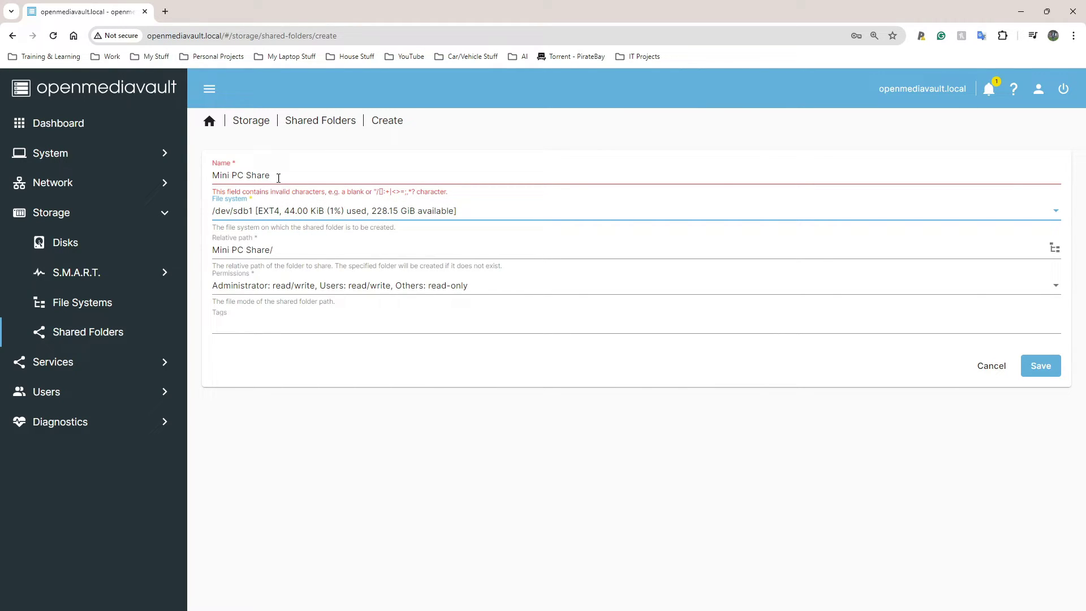
pyautogui.moveTo(278, 175); pyautogui.dragTo(197, 168)
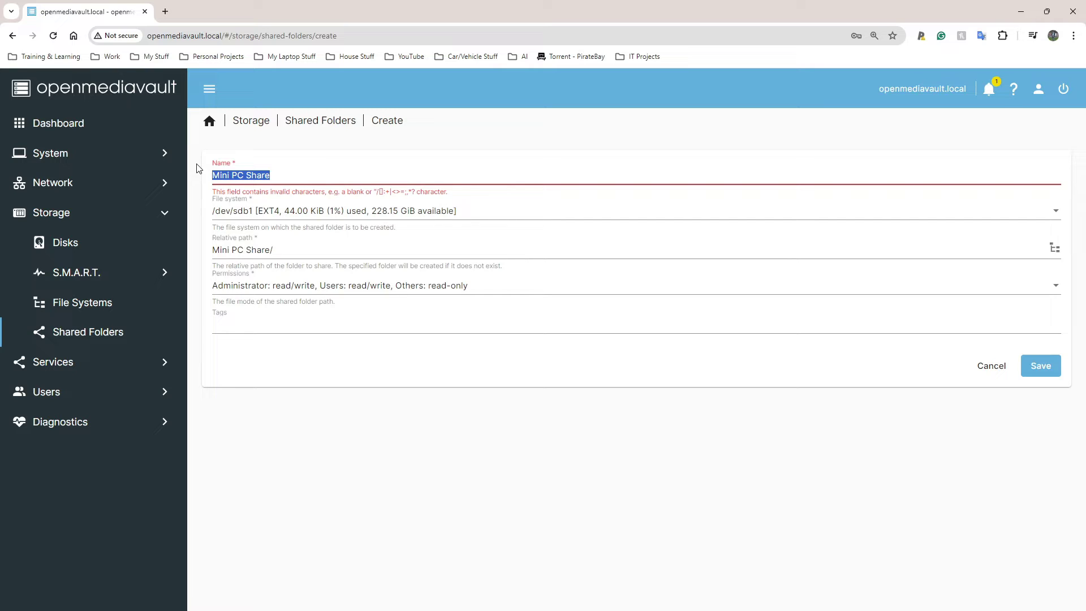
pyautogui.click(253, 322)
pyautogui.click(329, 289)
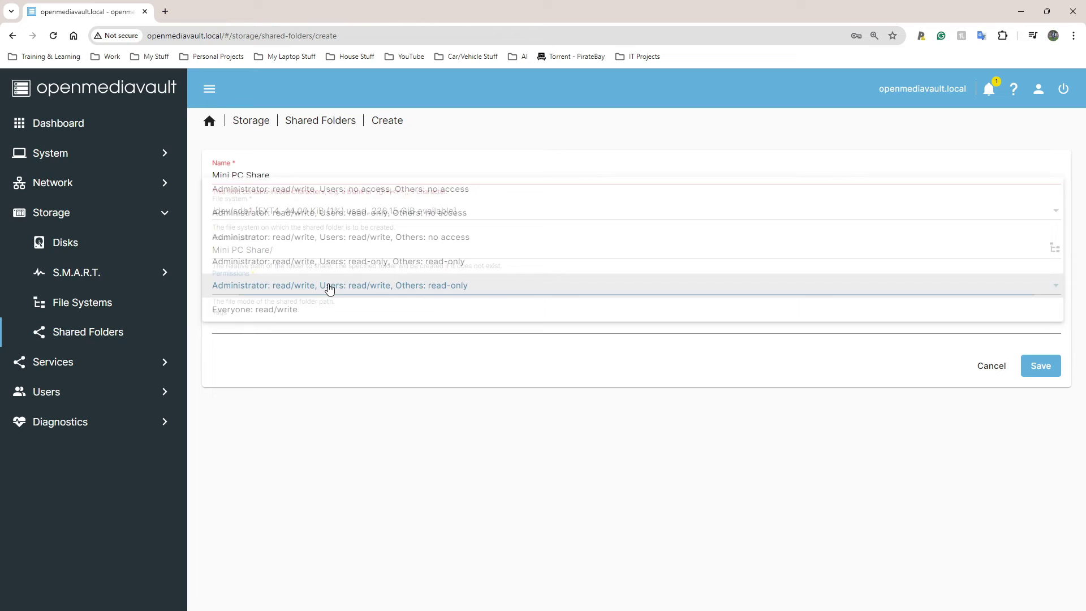
pyautogui.click(327, 319)
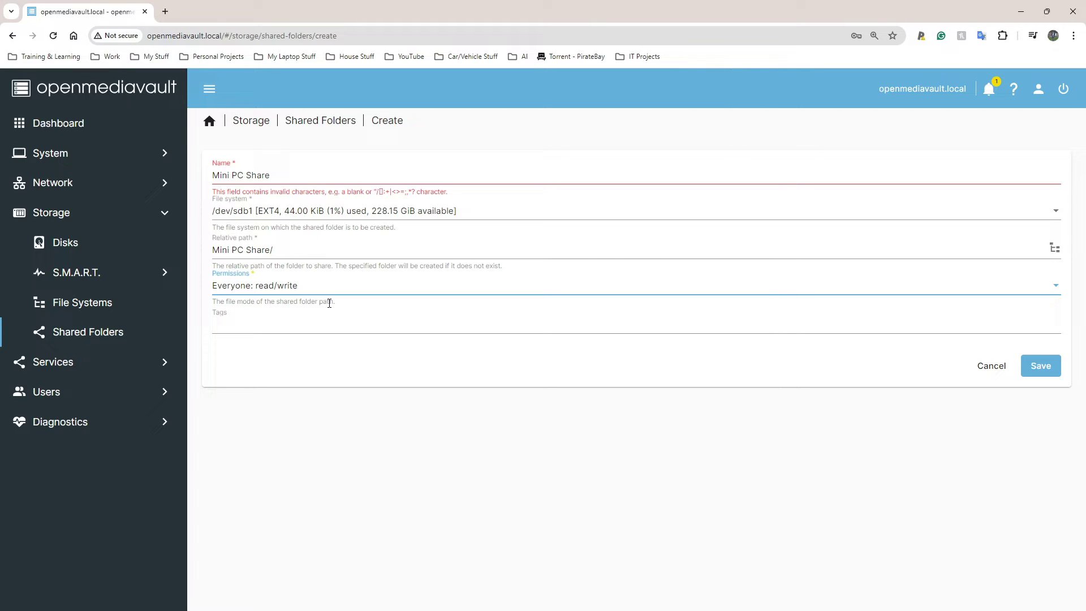
# Remove the spaces so the name reads MiniPCShare, and save the shared folder.
pyautogui.click(1035, 370)
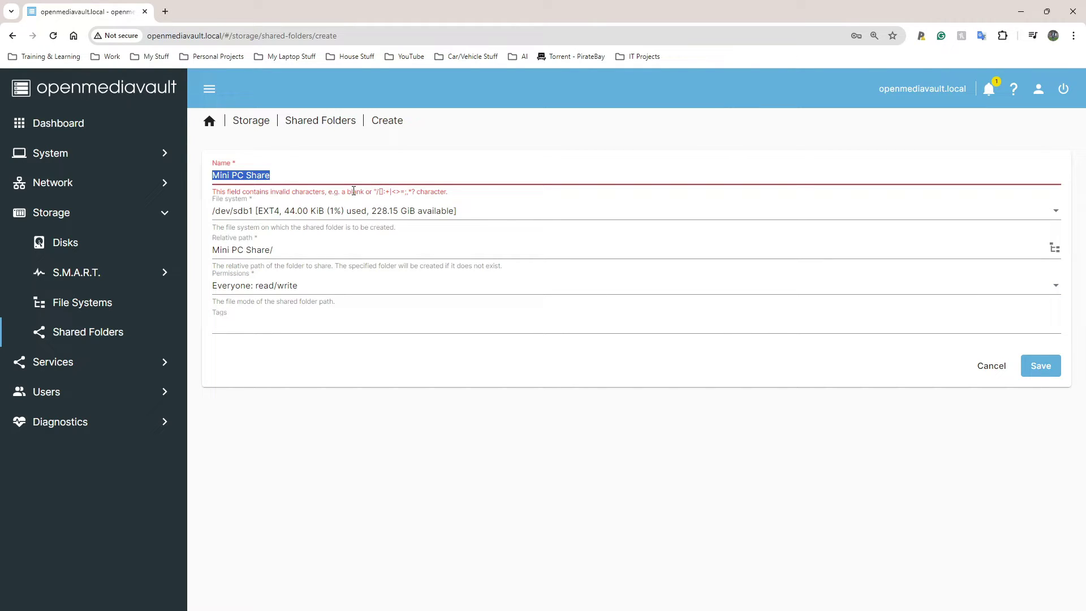
pyautogui.press('Right')
pyautogui.press('Left')
pyautogui.press('BackSpace')
pyautogui.press('Left')
pyautogui.press('Left')
pyautogui.press('BackSpace')
pyautogui.click(1049, 368)
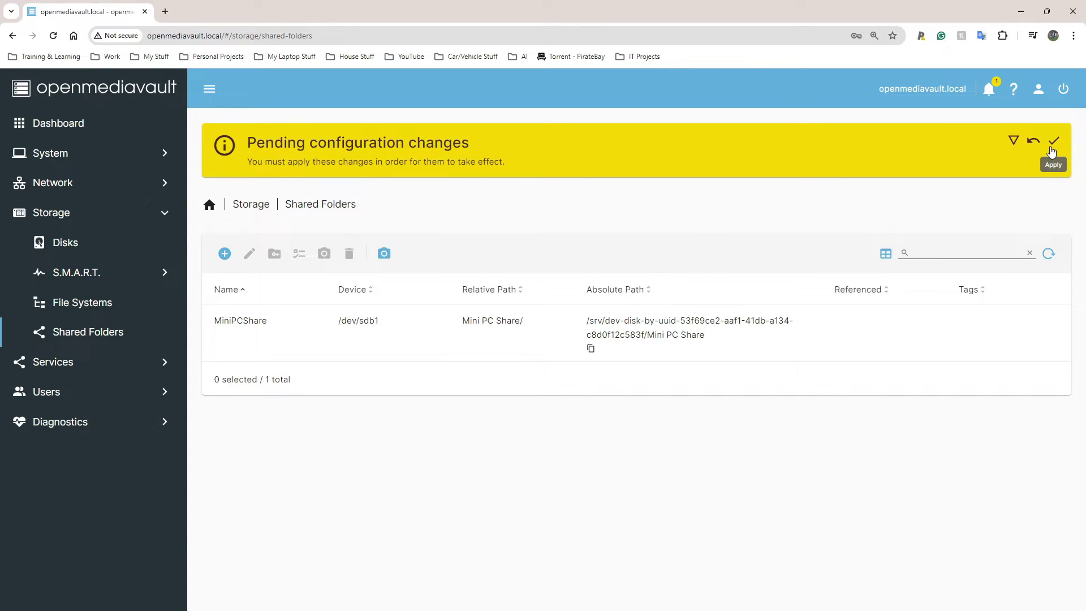
# Apply the pending MiniPCShare changes, then go to the Services page.
pyautogui.click(1053, 148)
pyautogui.click(636, 374)
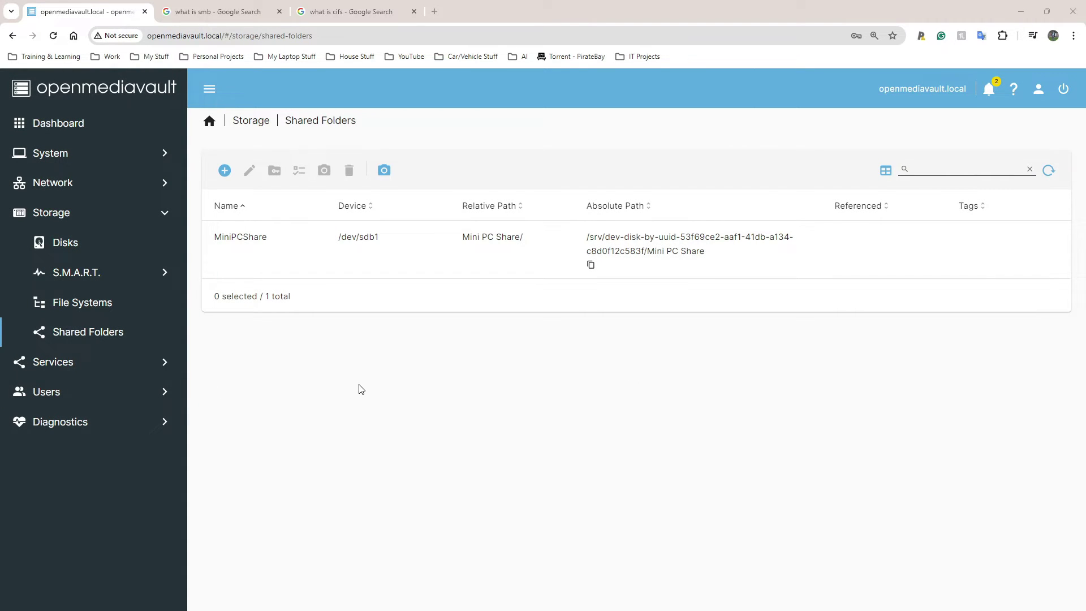
pyautogui.click(57, 363)
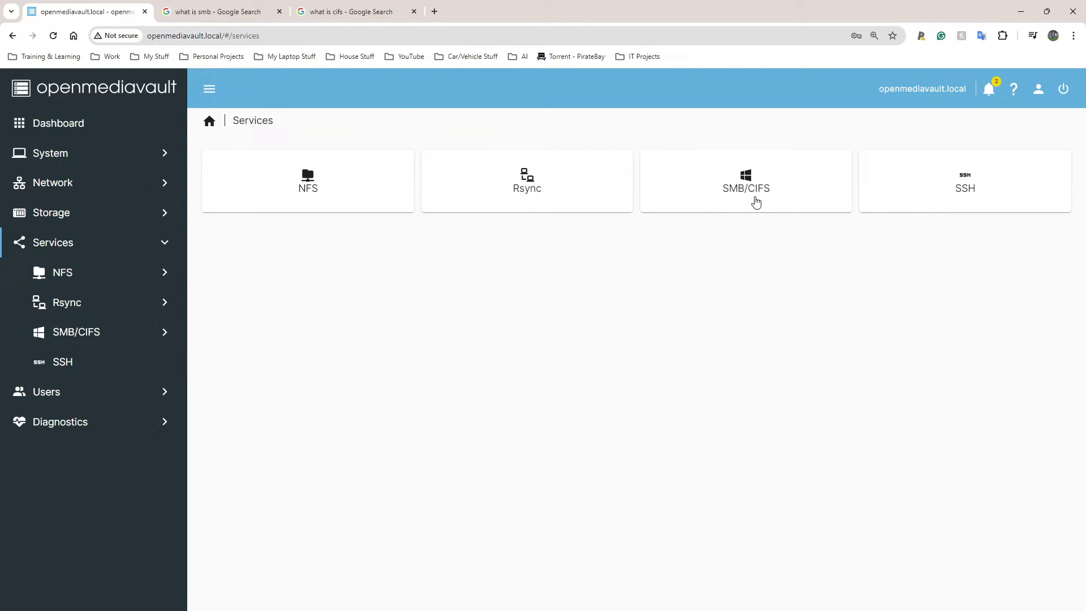
pyautogui.click(201, 13)
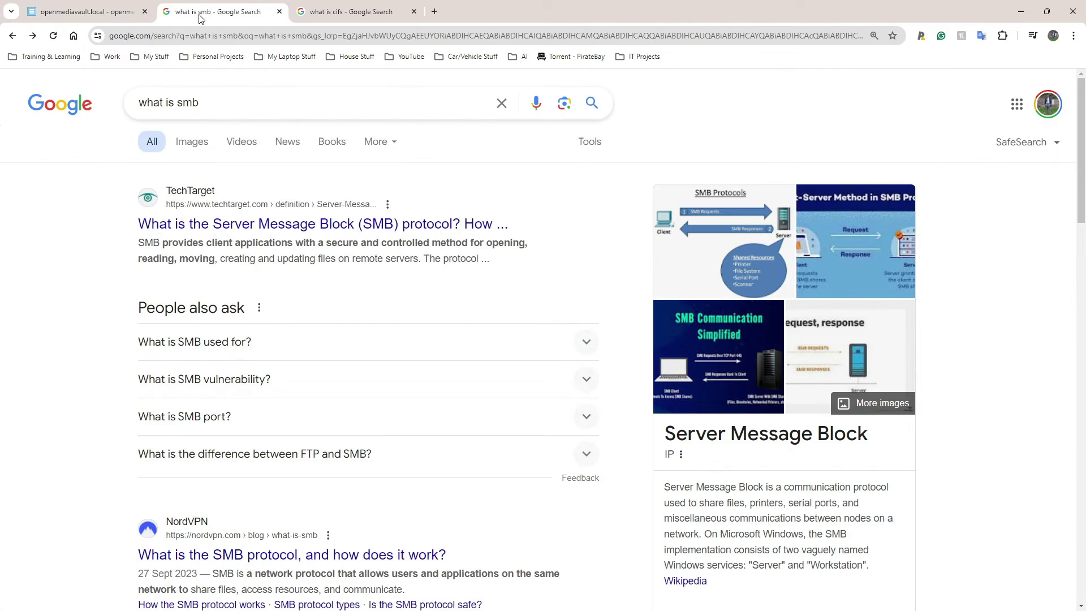
pyautogui.hotkey('ctrl', 'Tab')
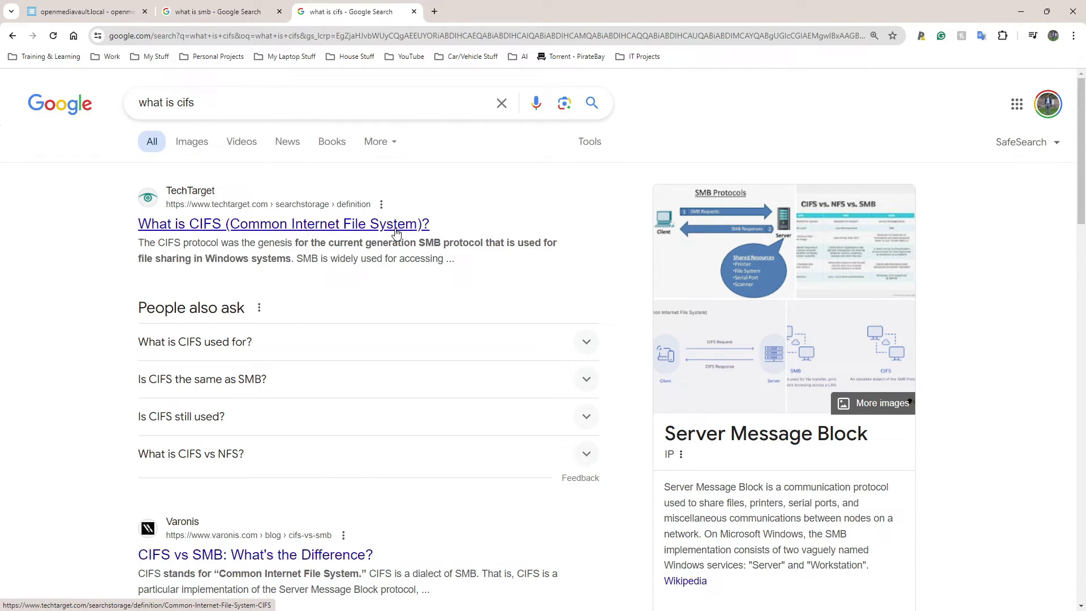
pyautogui.click(85, 11)
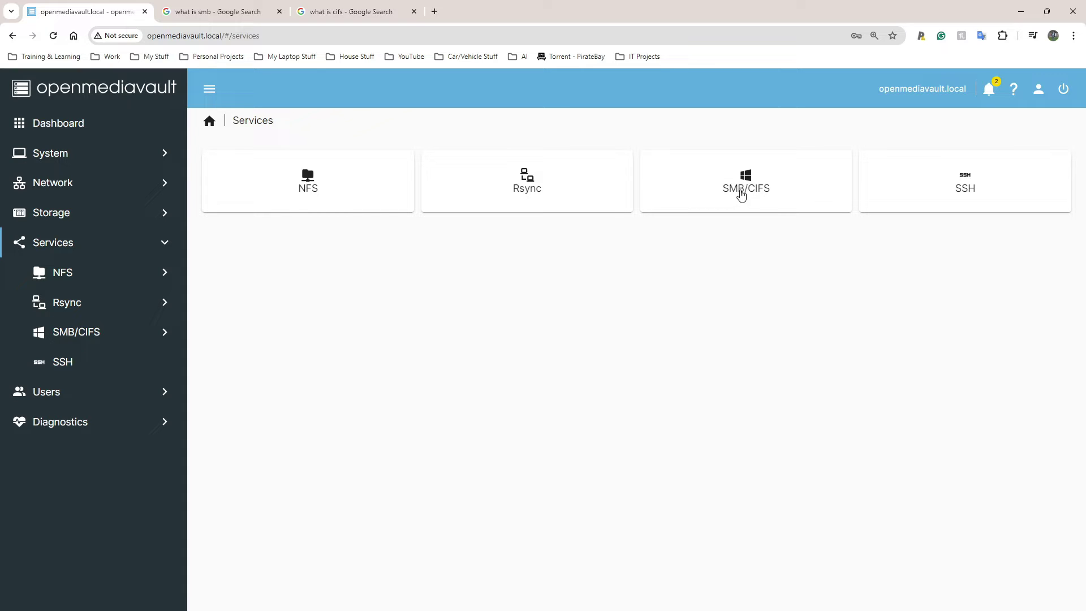
# Save and apply the SMB/CIFS settings, then view the empty SMB Shares list.
pyautogui.click(725, 198)
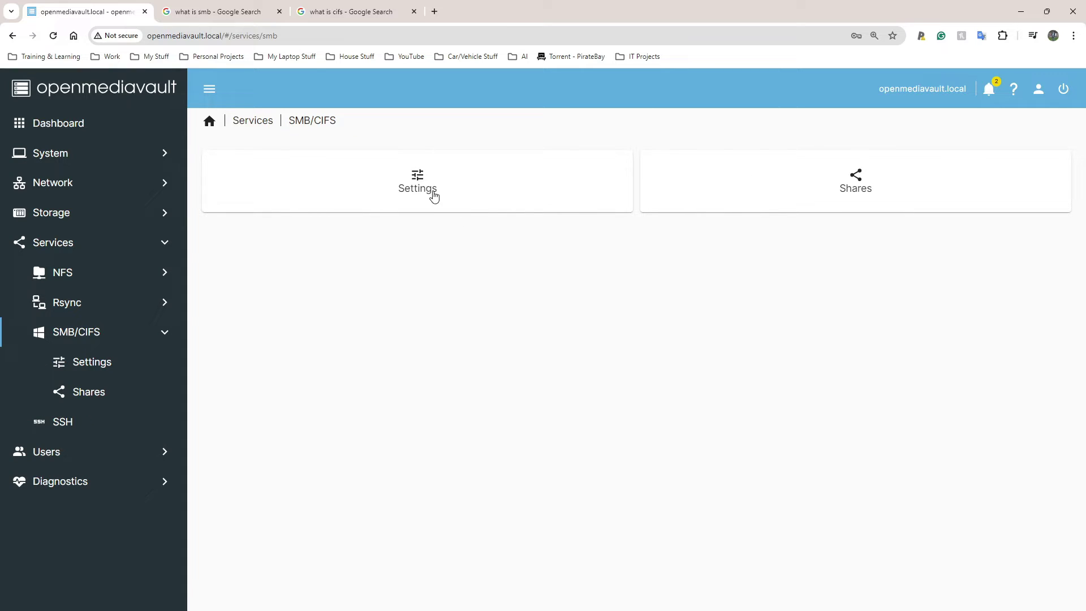
pyautogui.click(433, 195)
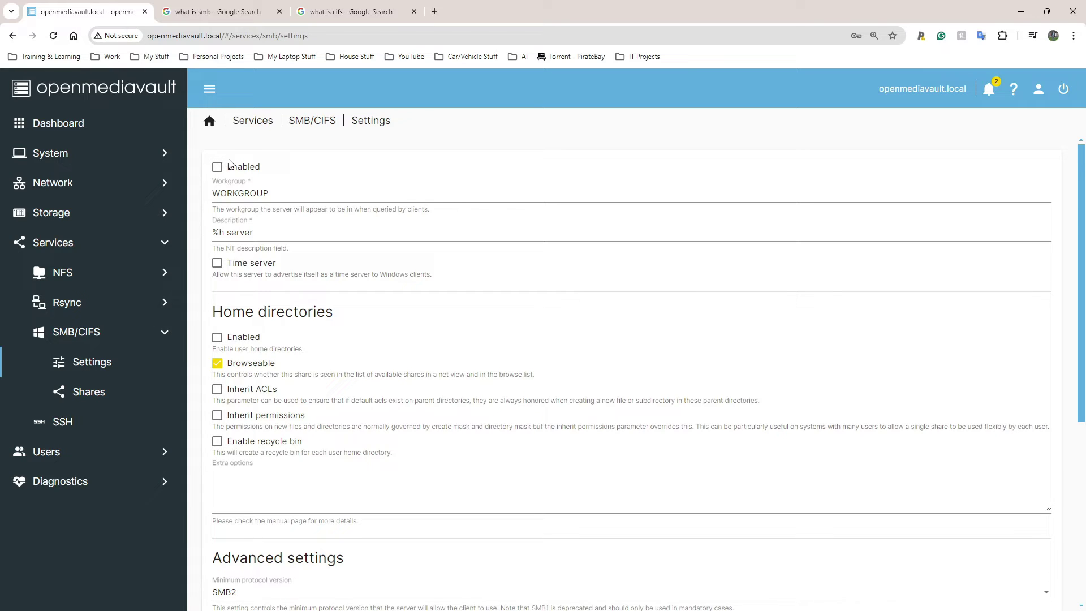
pyautogui.scroll(-5, 485, 363)
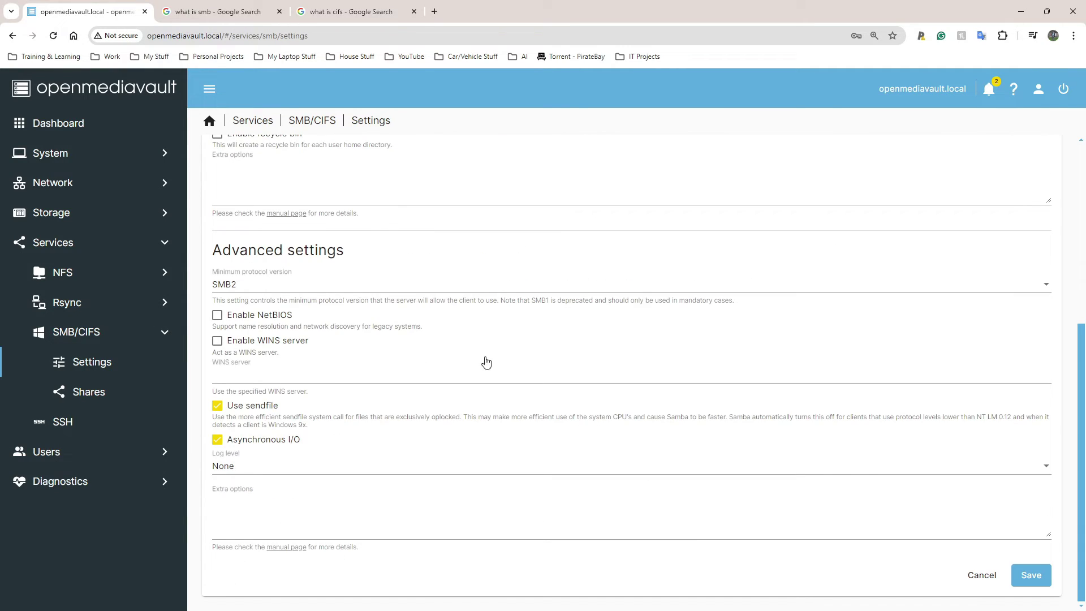
pyautogui.click(1030, 575)
pyautogui.click(1053, 141)
pyautogui.click(635, 371)
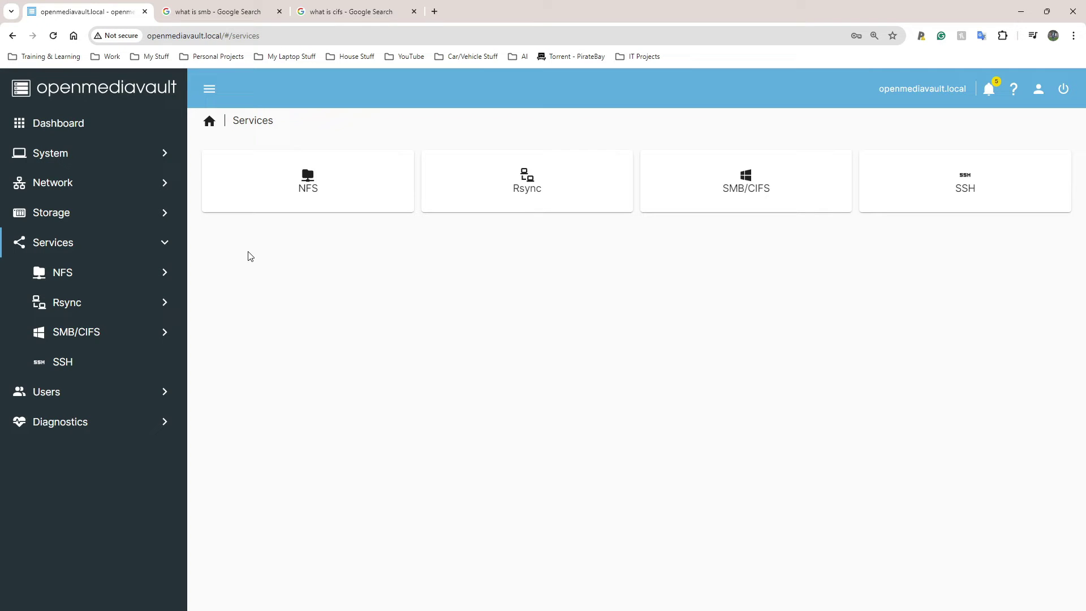
pyautogui.click(721, 188)
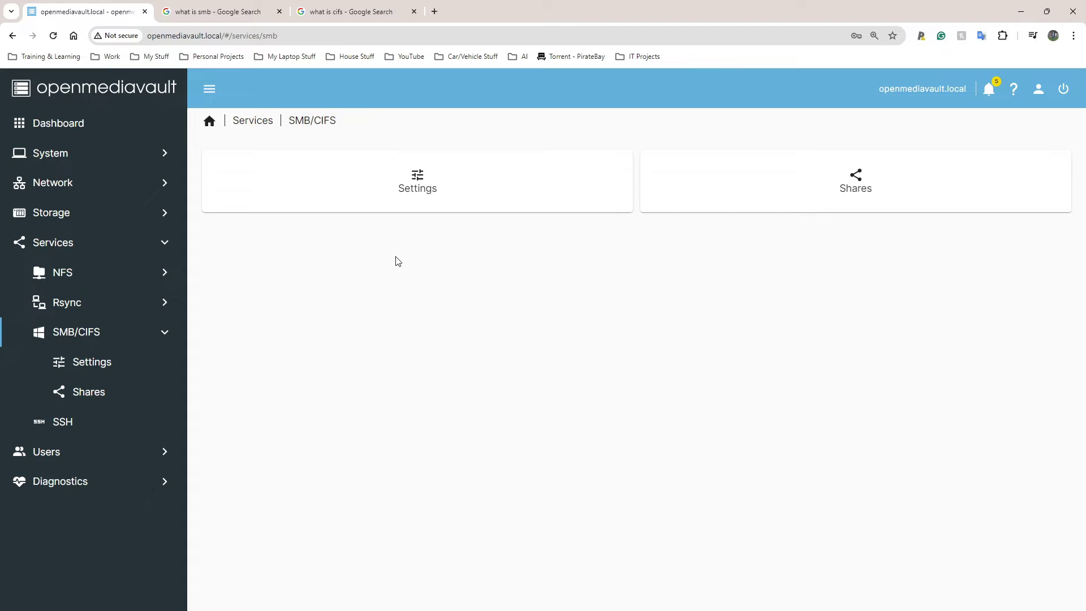
pyautogui.click(859, 190)
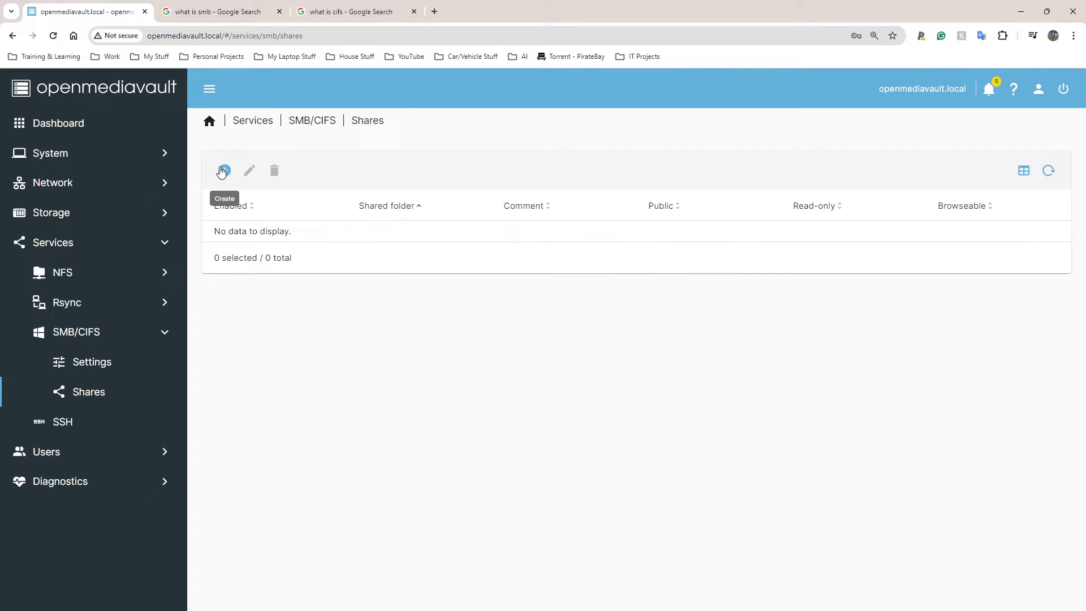
# Look over the new SMB share form without saving and return to Services.
pyautogui.click(224, 170)
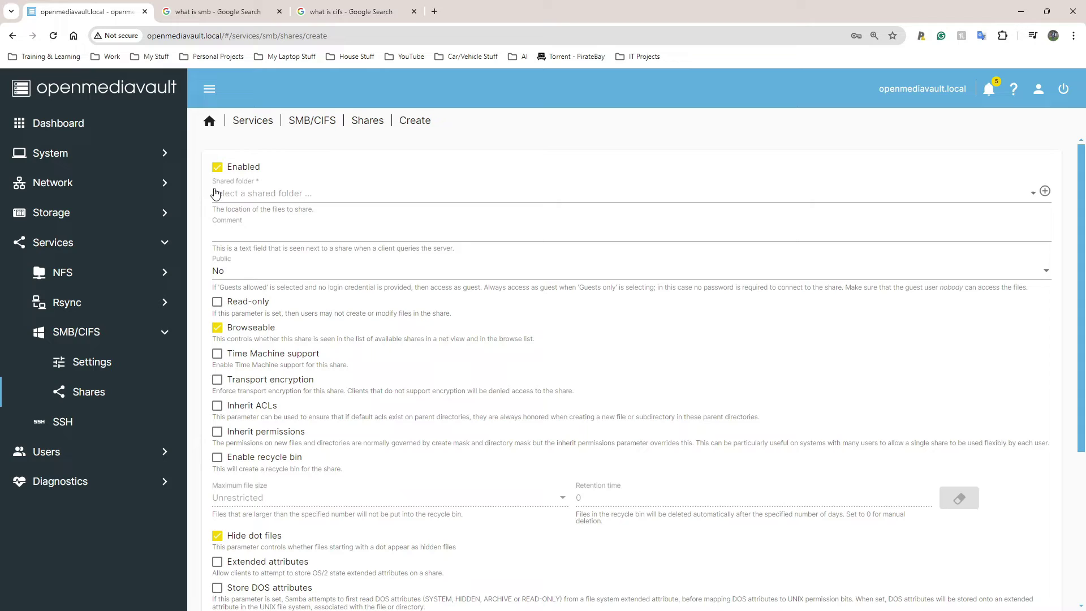
pyautogui.click(253, 120)
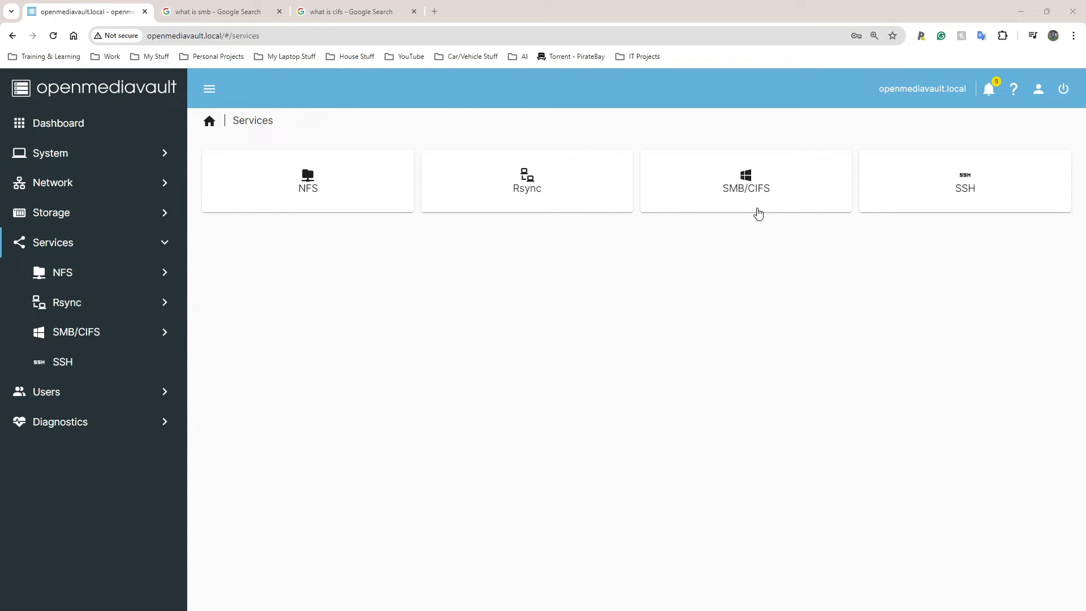
# Add an SMB share for MiniPCShare with Public set to Guests only.
pyautogui.click(748, 192)
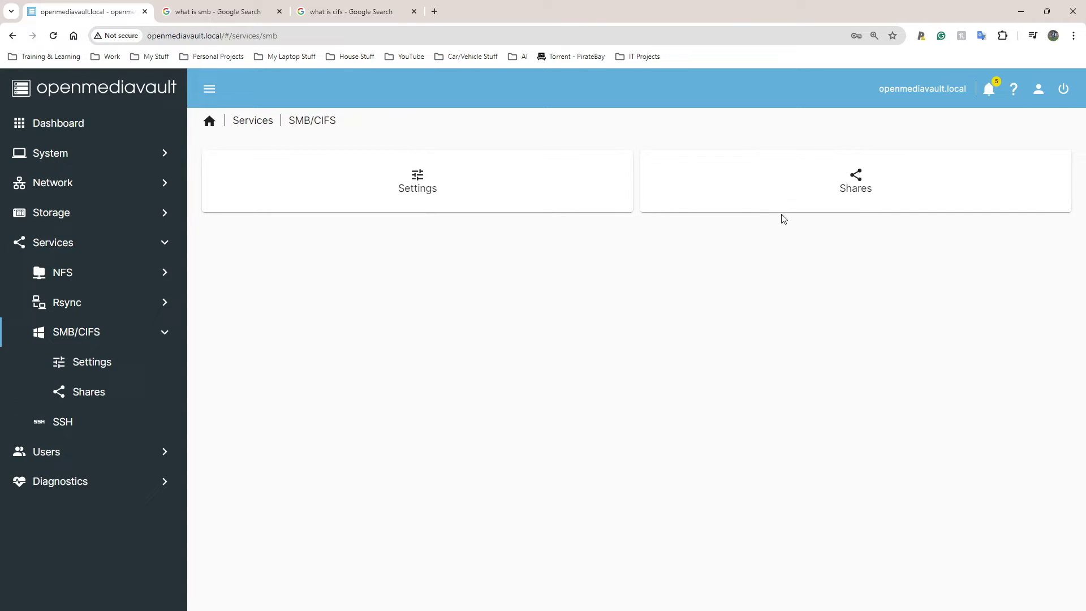
pyautogui.click(855, 187)
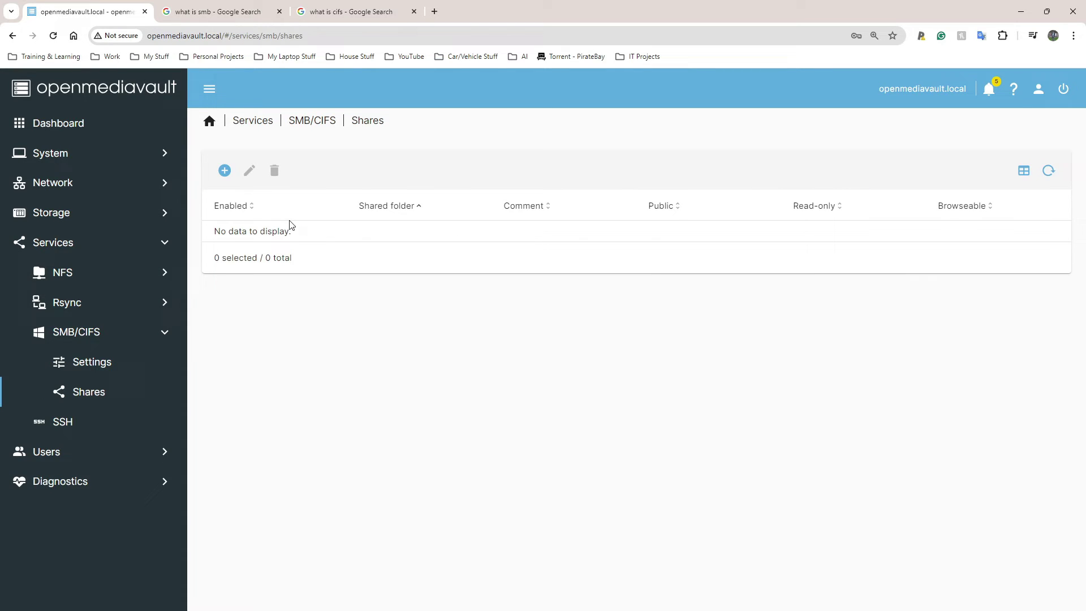
pyautogui.click(220, 172)
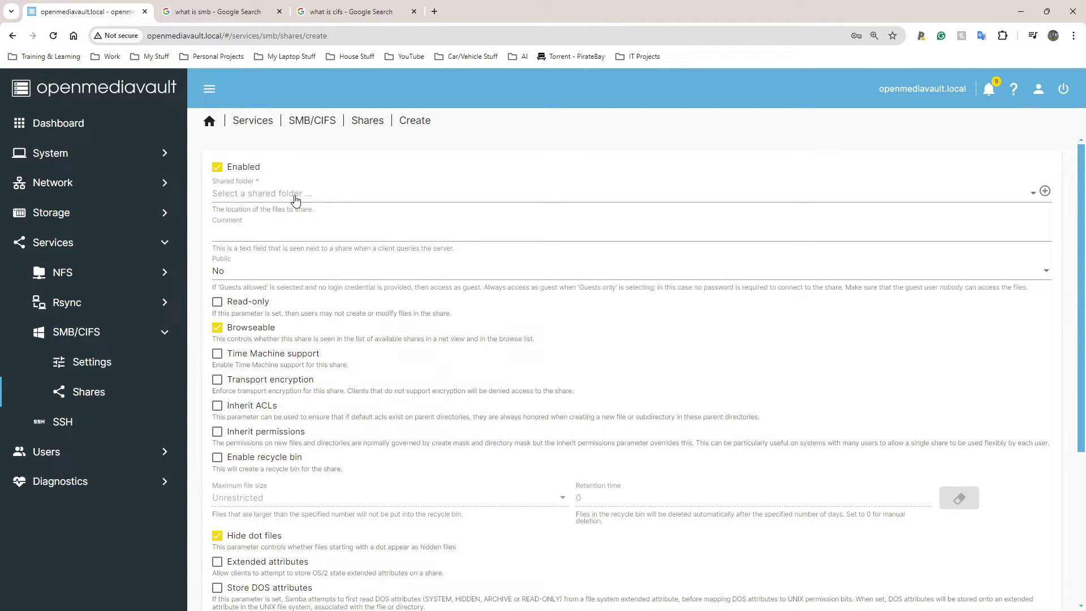
pyautogui.click(295, 201)
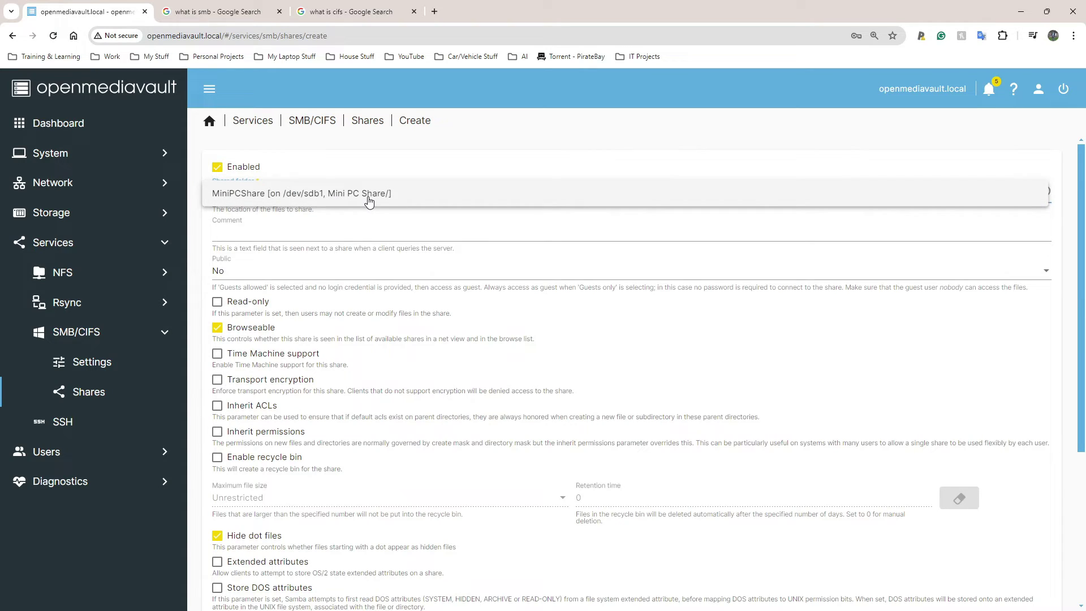
pyautogui.click(369, 194)
pyautogui.click(258, 271)
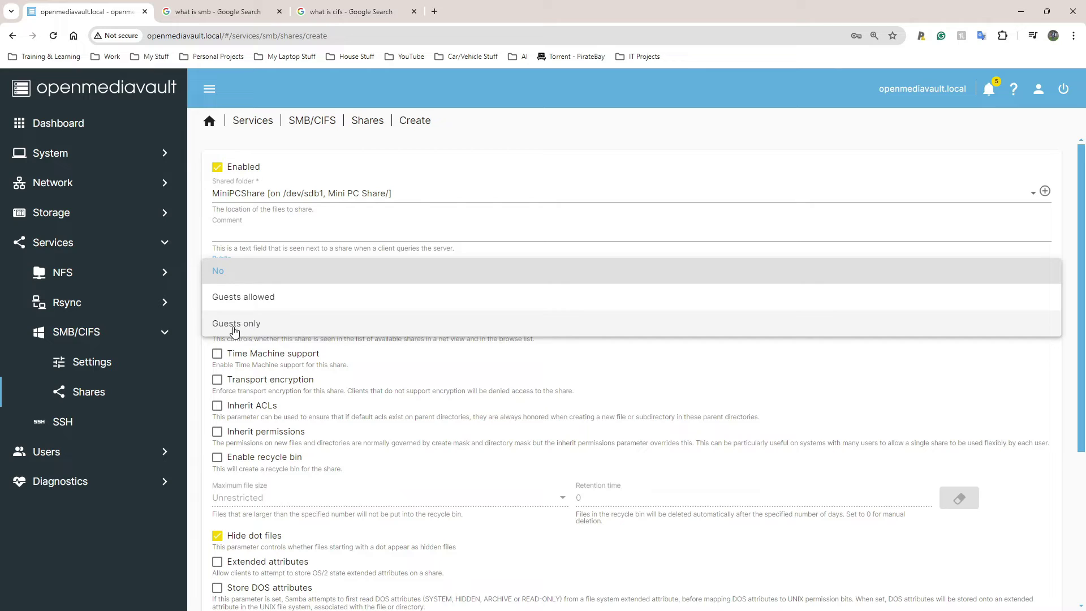
pyautogui.click(236, 327)
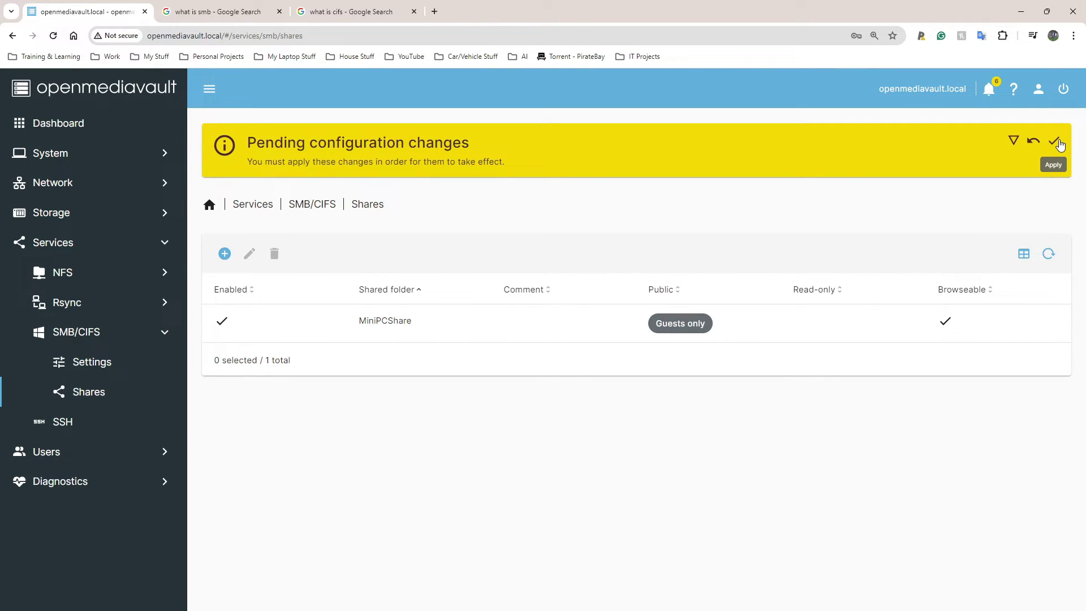
# Apply the share changes and check the 7.1.1-1 update notification.
pyautogui.click(1059, 145)
pyautogui.click(635, 373)
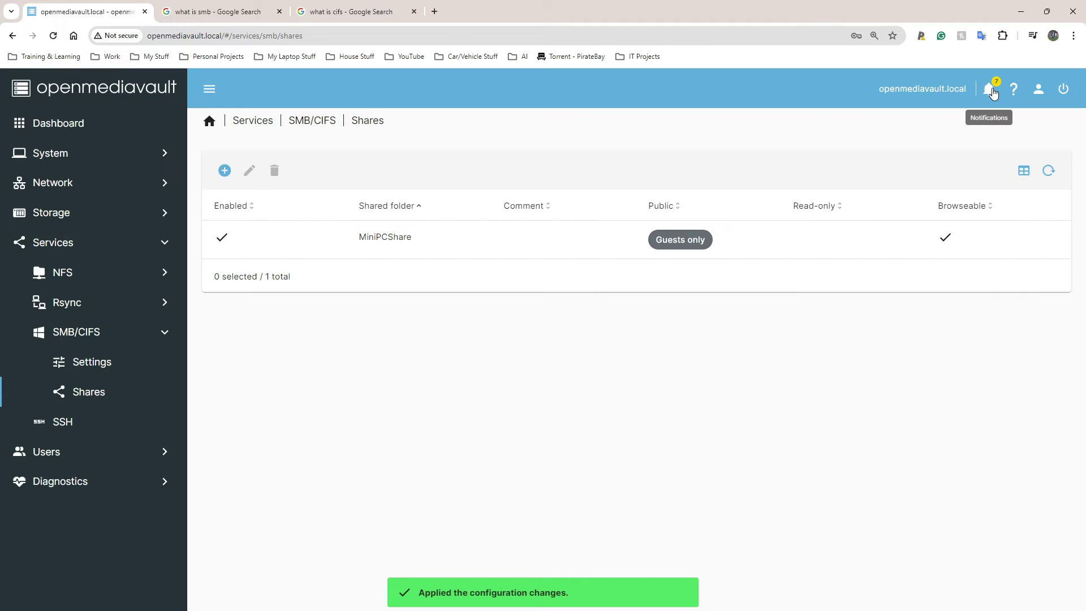
pyautogui.click(988, 91)
# Install the openmediavault 7.1.1-1 update, confirming the upgrade of all packages.
pyautogui.click(948, 146)
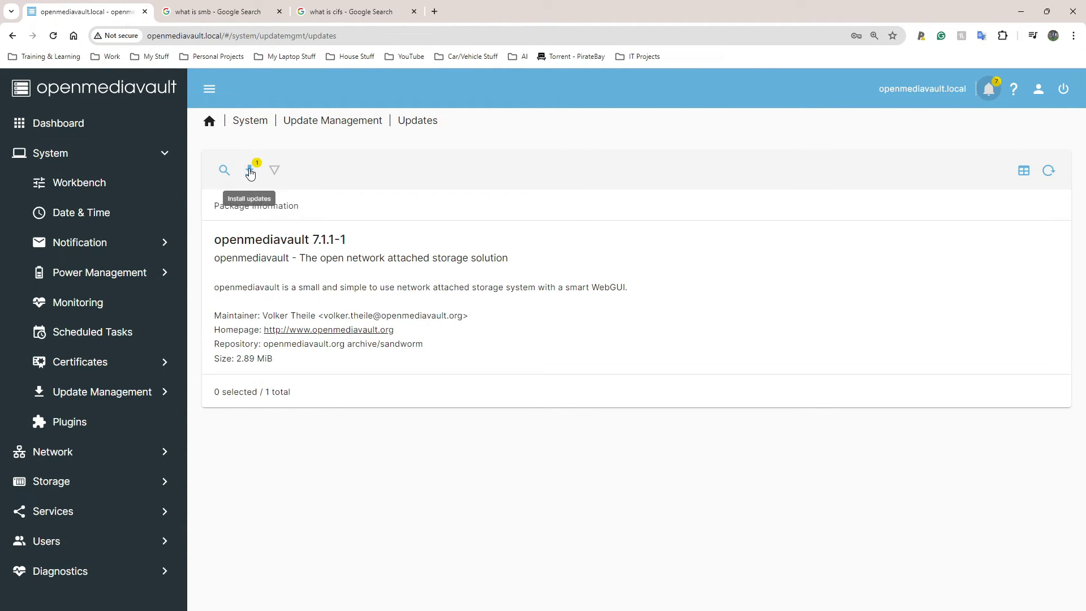
pyautogui.click(251, 171)
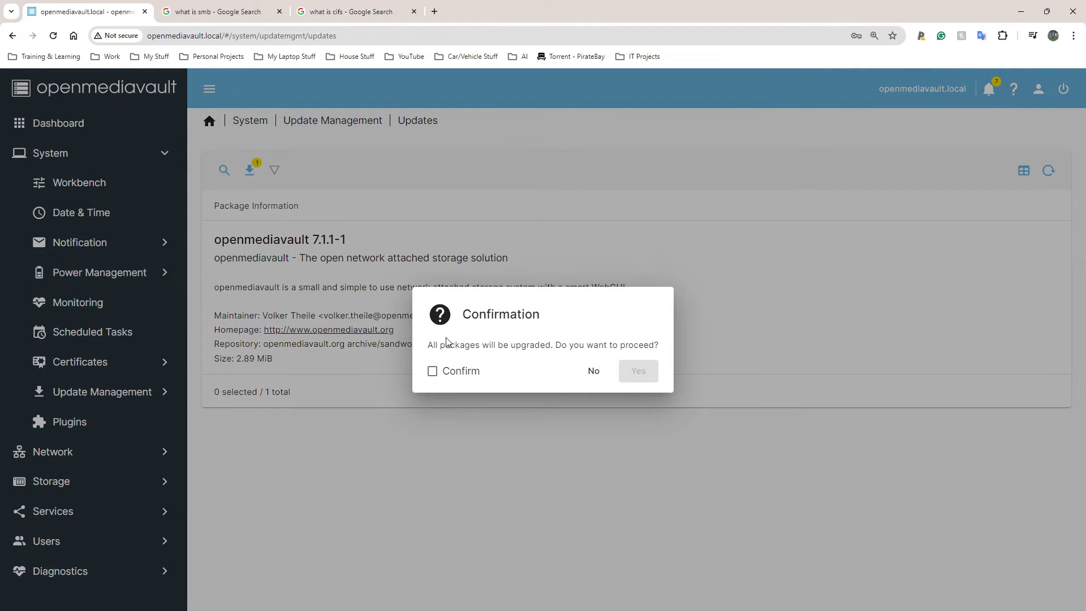
pyautogui.click(436, 370)
pyautogui.click(633, 370)
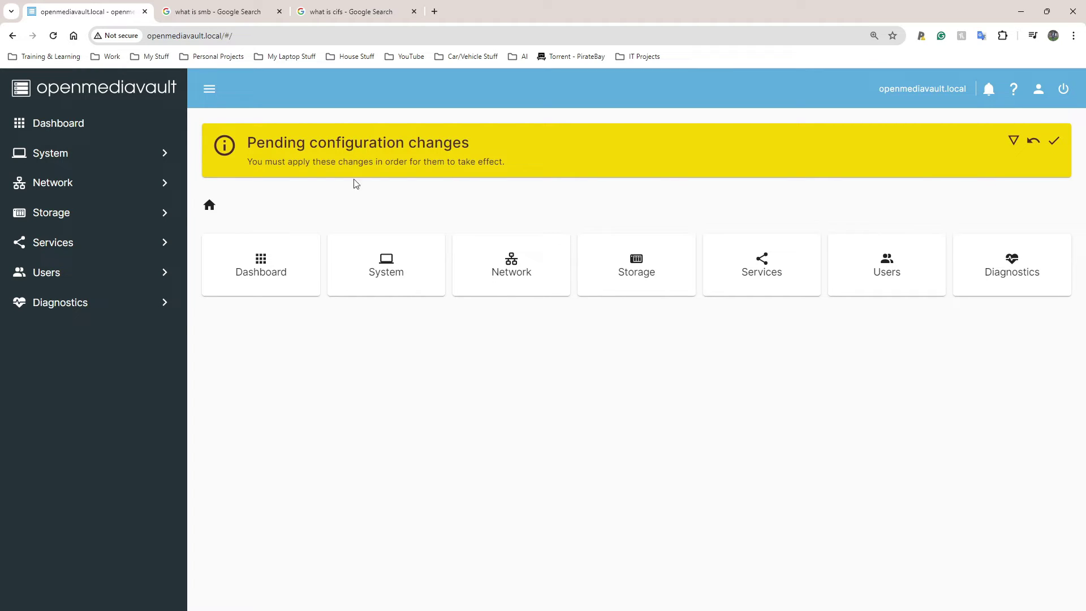
# Apply the resulting pending configuration changes and confirm them.
pyautogui.click(1053, 140)
pyautogui.click(637, 371)
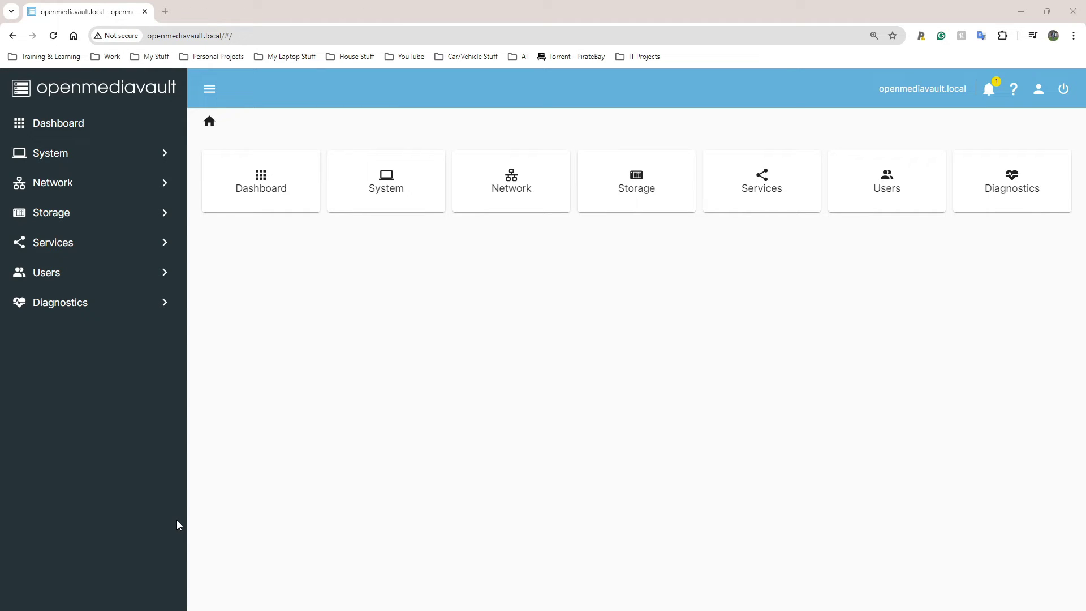
pyautogui.moveTo(2, 599)
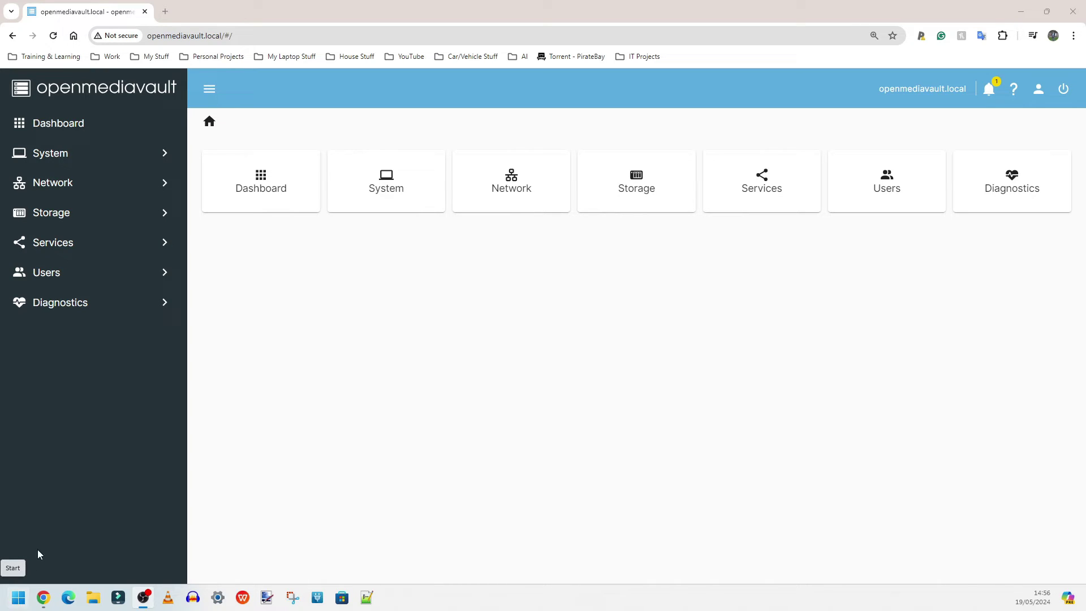
# Find 'advanced sharing' in Start and switch Network discovery On for Public networks.
pyautogui.click(17, 597)
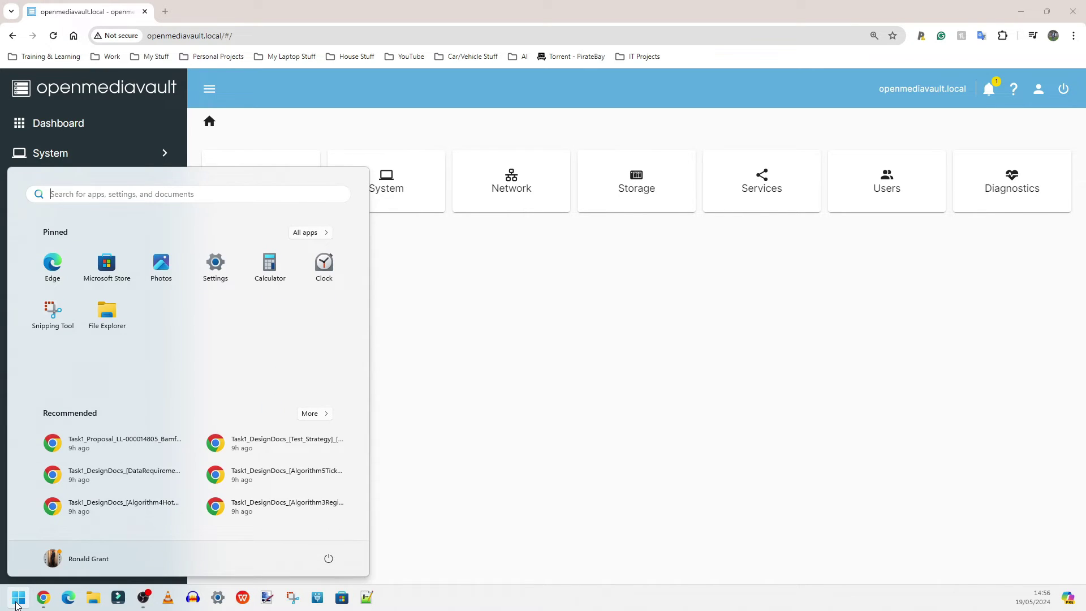
pyautogui.write('advanced sharing')
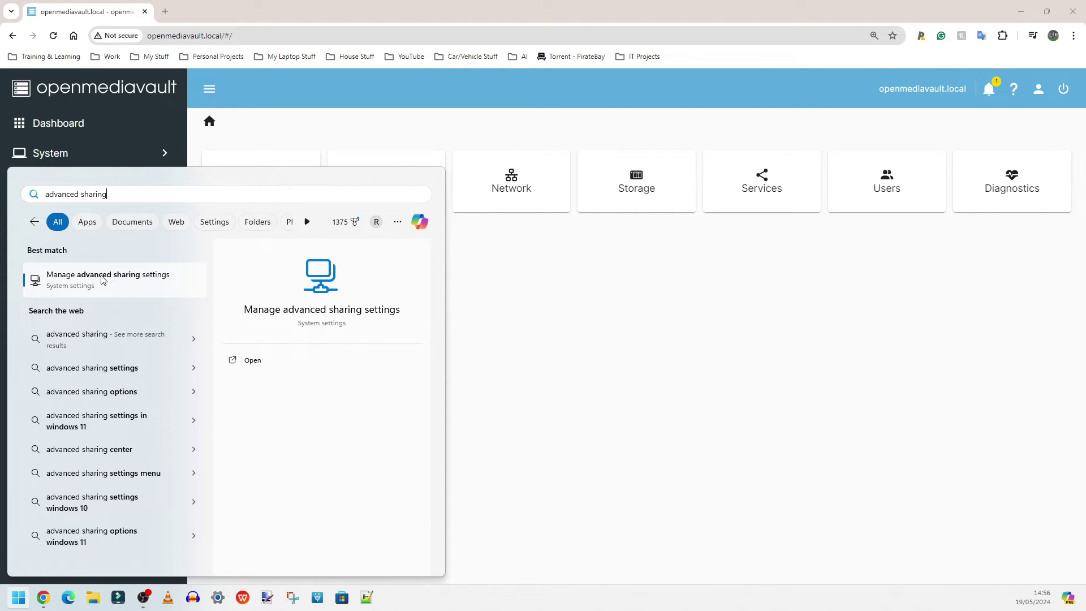
pyautogui.click(119, 279)
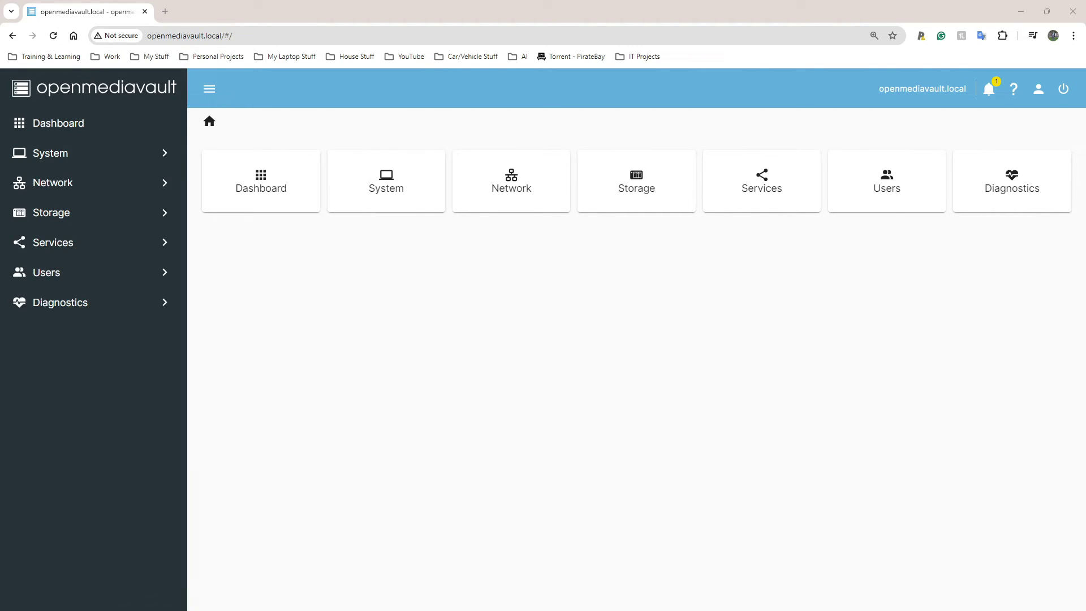
pyautogui.moveTo(113, 180); pyautogui.dragTo(537, 10)
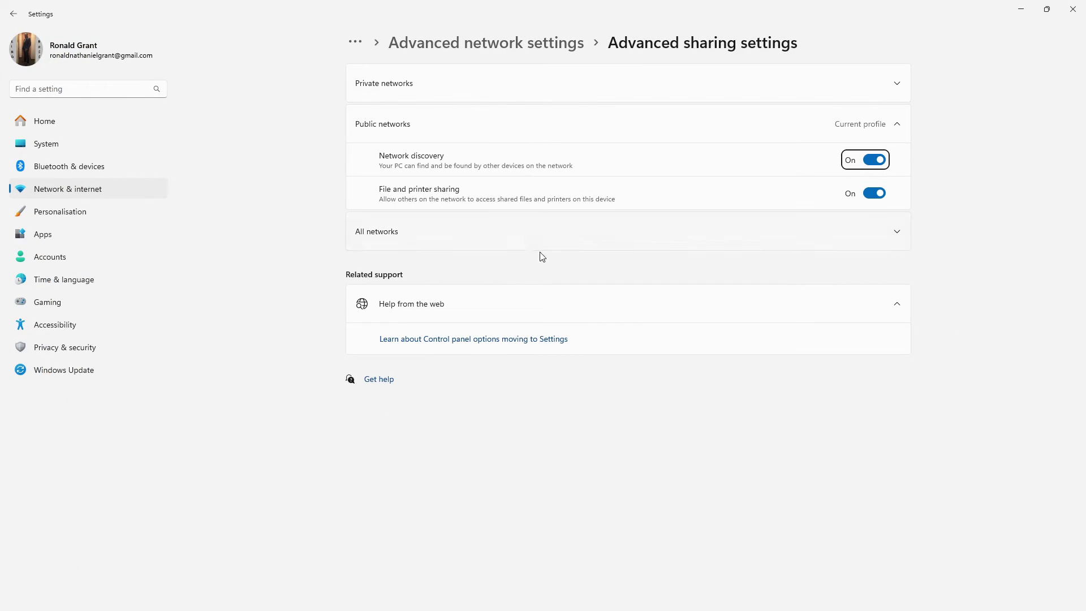
pyautogui.click(874, 160)
pyautogui.click(875, 160)
# Close the sharing settings and start Map network drive from File Explorer's This PC.
pyautogui.click(1072, 9)
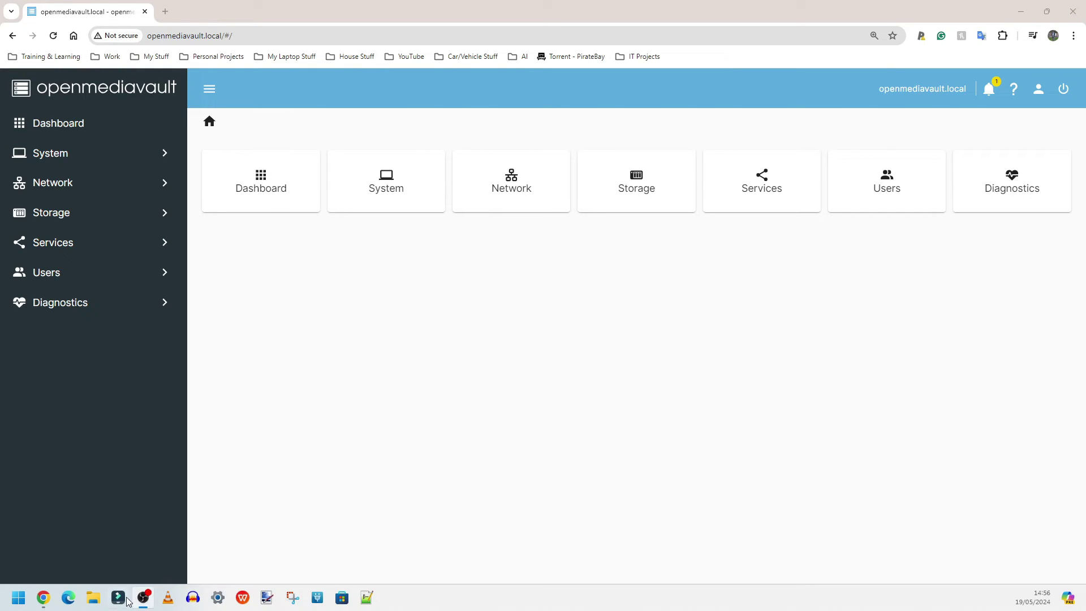
pyautogui.click(94, 598)
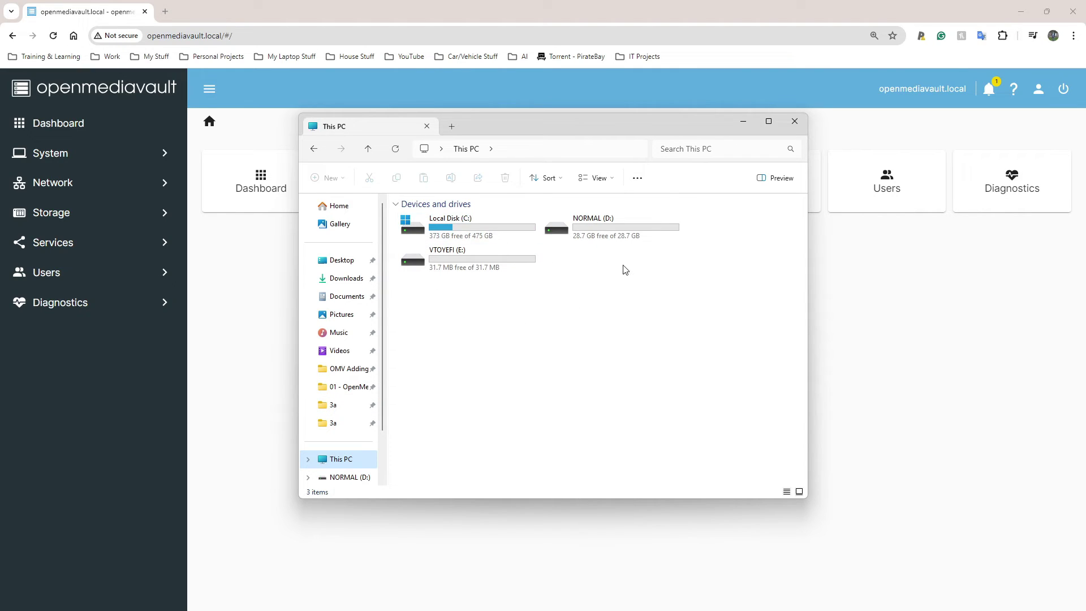
pyautogui.click(633, 308)
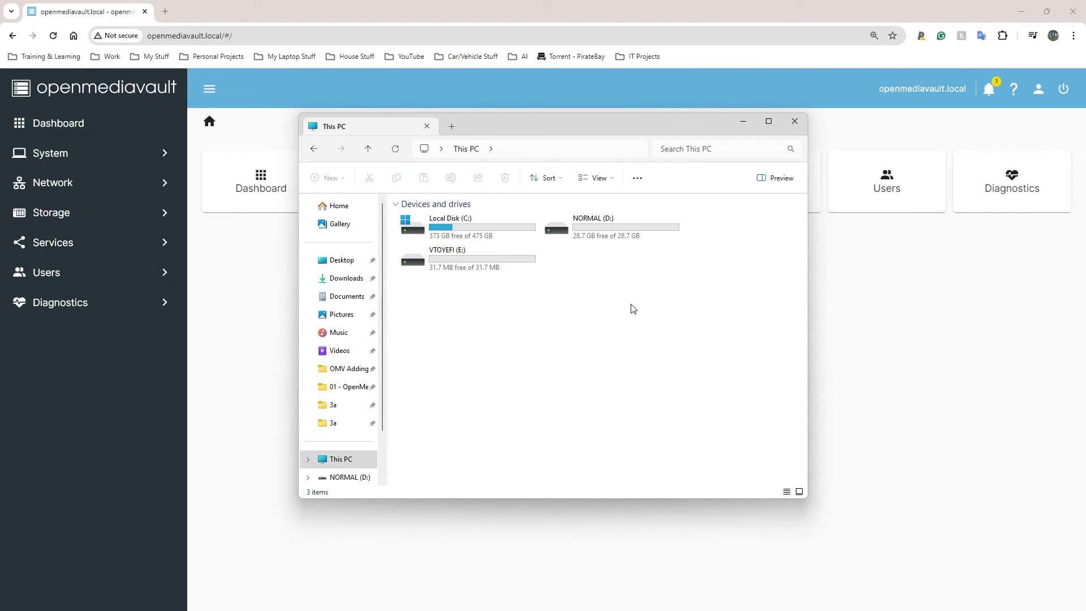
pyautogui.click(637, 178)
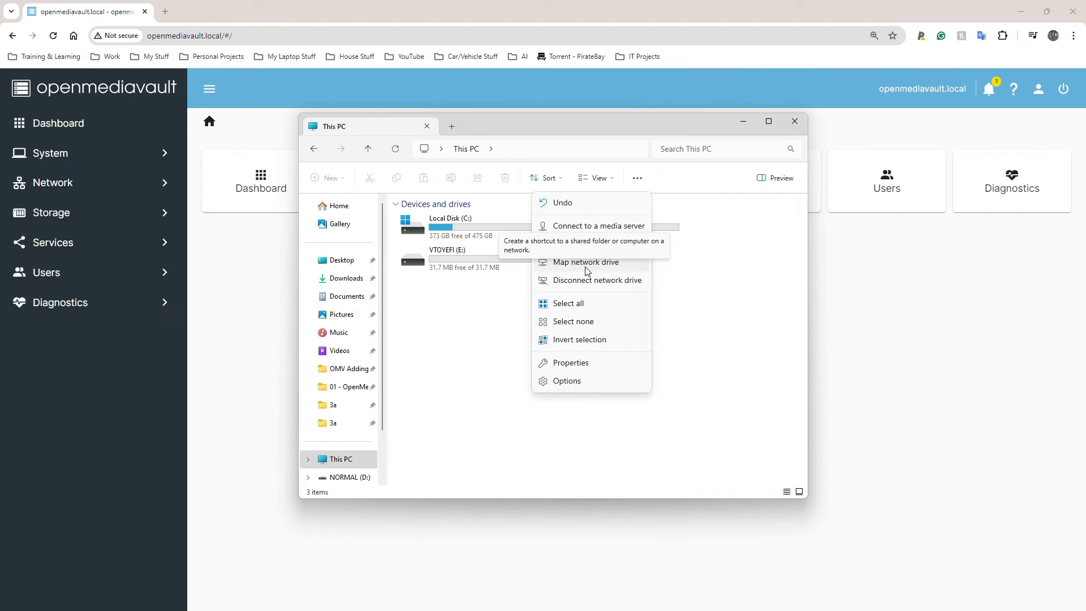
pyautogui.click(585, 265)
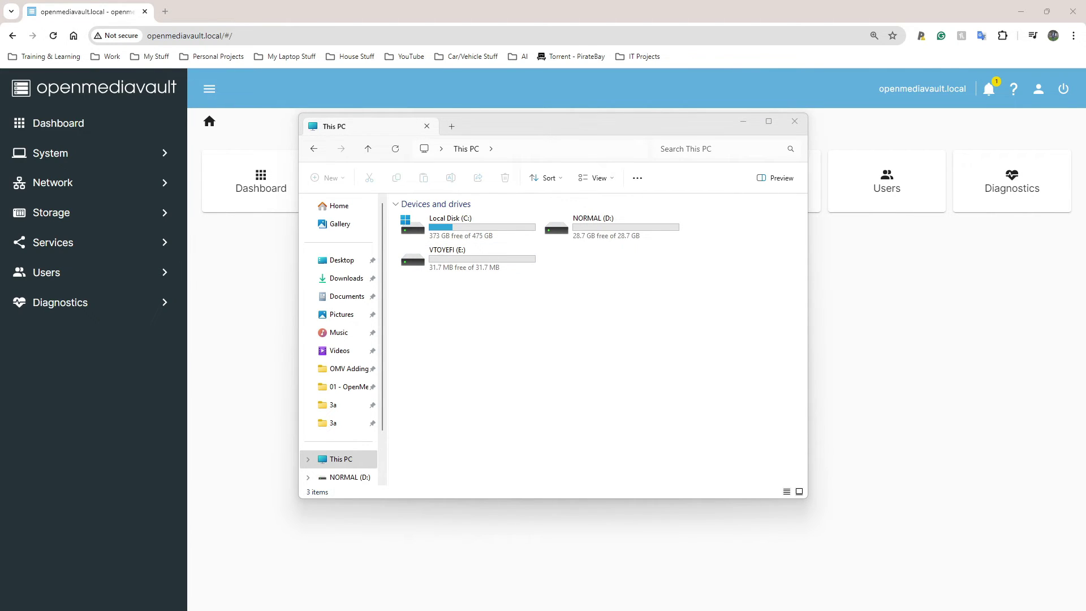
# Map \\OPENMEDIAVAULT\MiniPCShare to drive letter N: and finish the wizard.
pyautogui.click(577, 387)
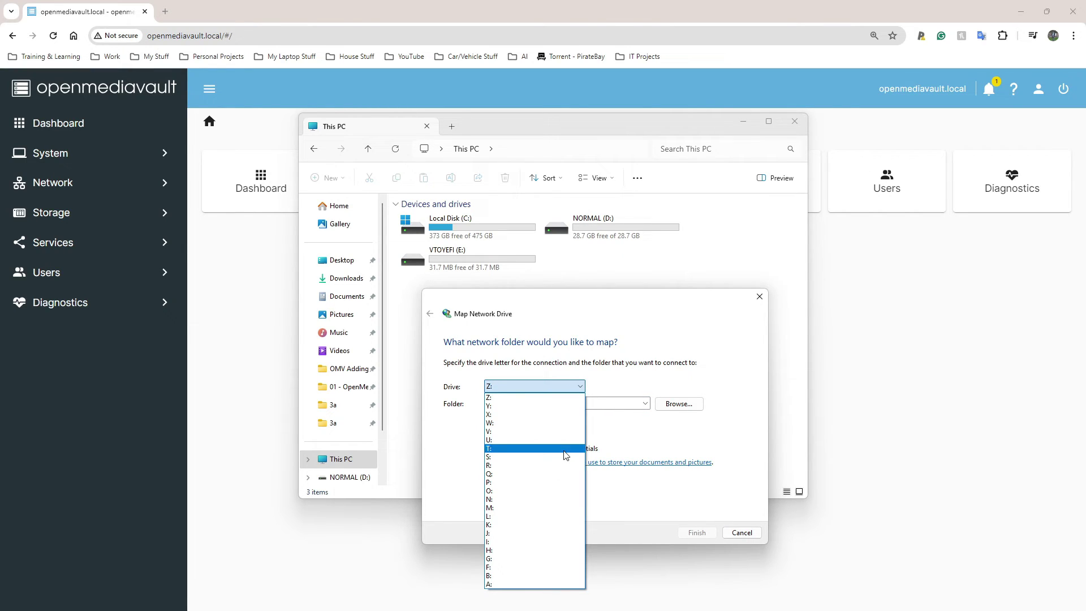
pyautogui.click(541, 498)
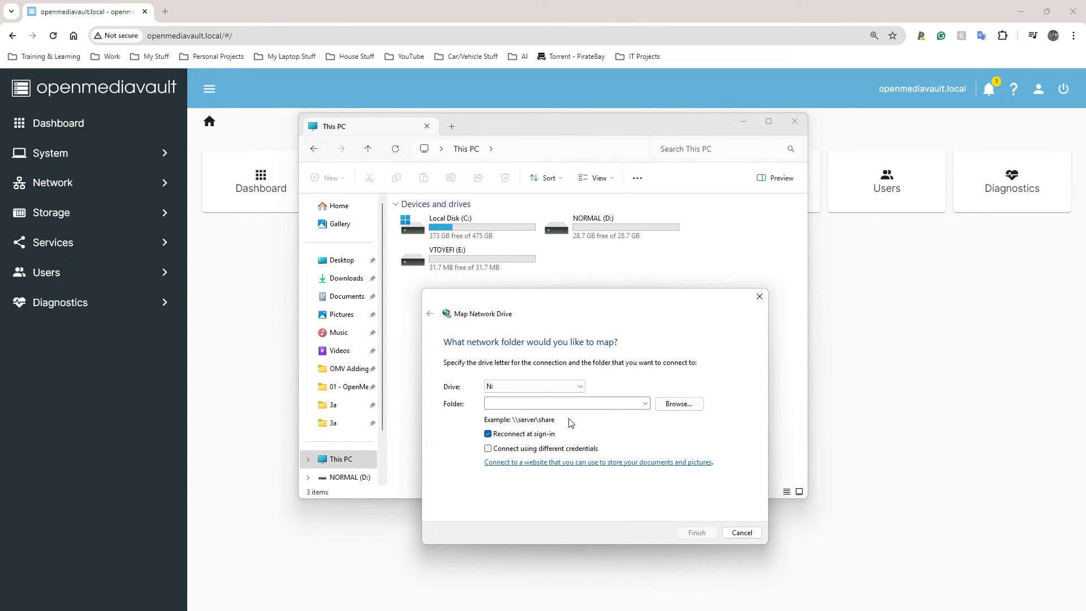
pyautogui.click(675, 404)
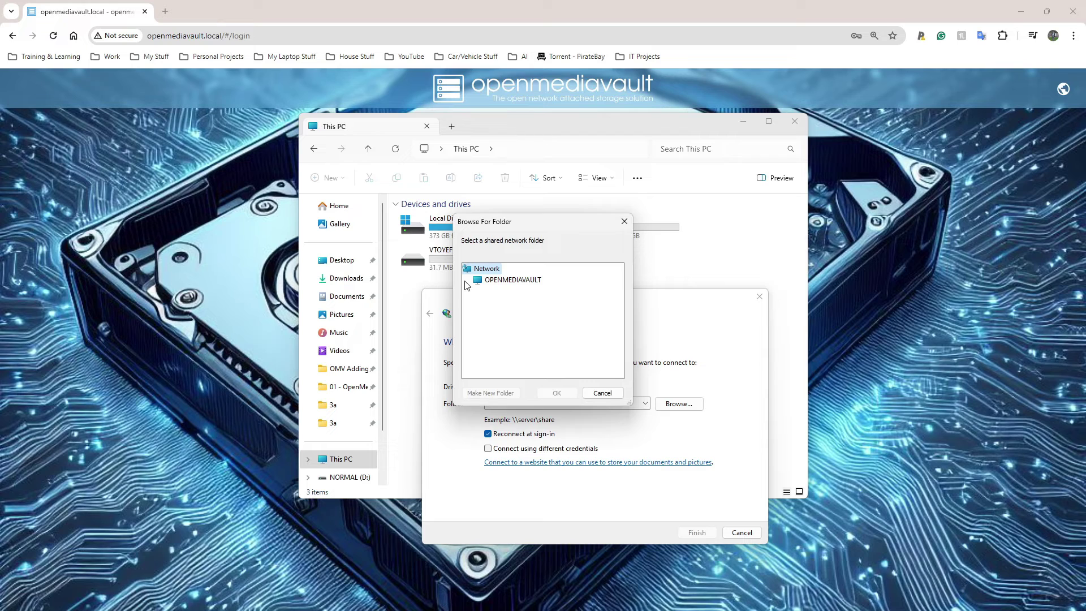
pyautogui.click(465, 279)
pyautogui.click(498, 293)
pyautogui.click(556, 393)
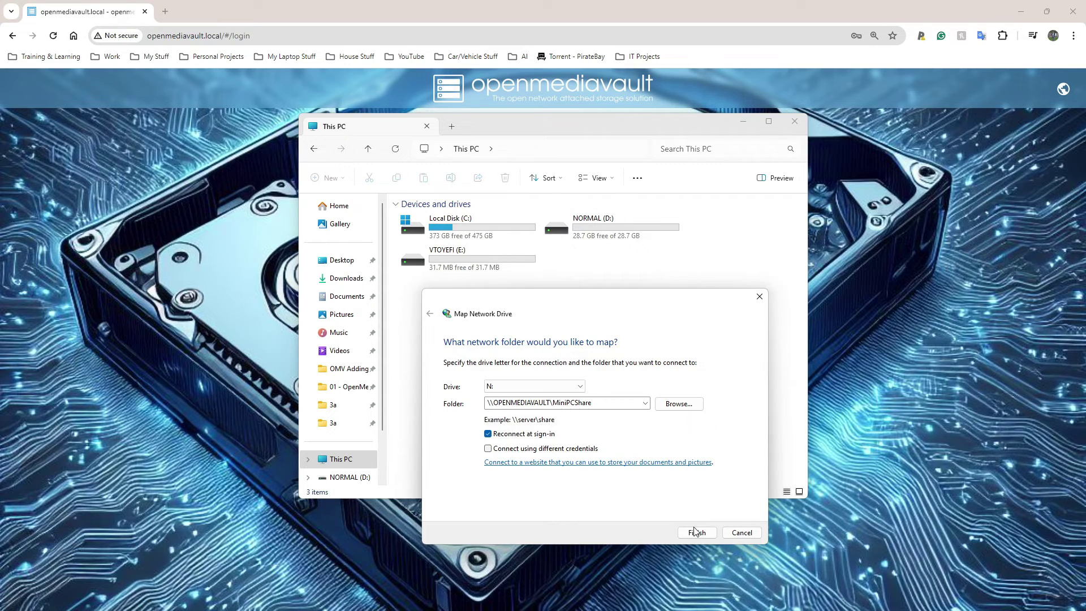
pyautogui.click(695, 532)
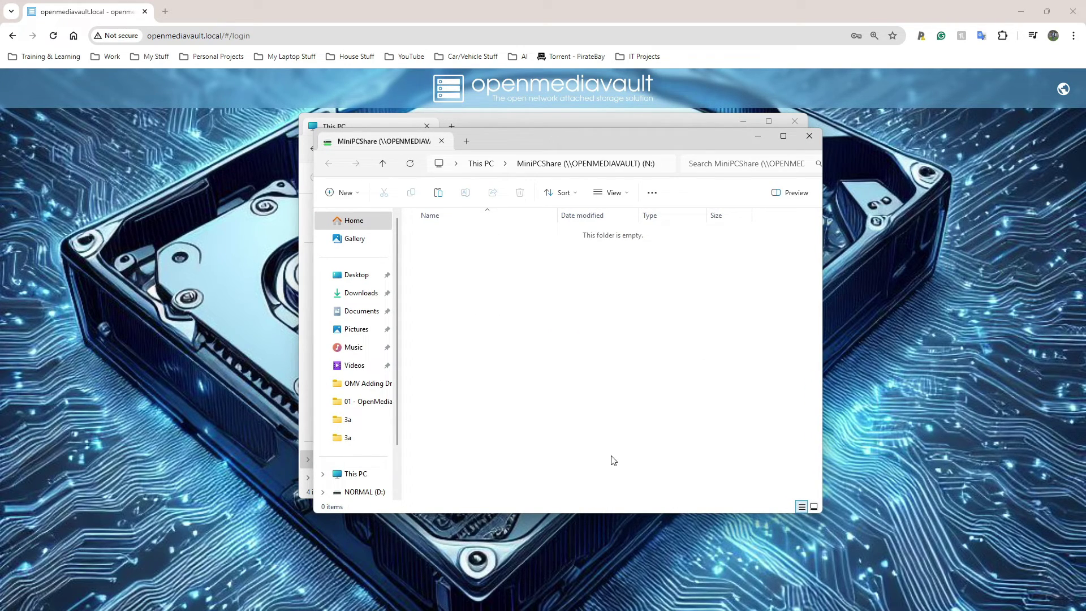
# Copy the '03 - Install and Test - NEW' video from the Desktop into MiniPCShare.
pyautogui.moveTo(521, 135); pyautogui.dragTo(662, 188)
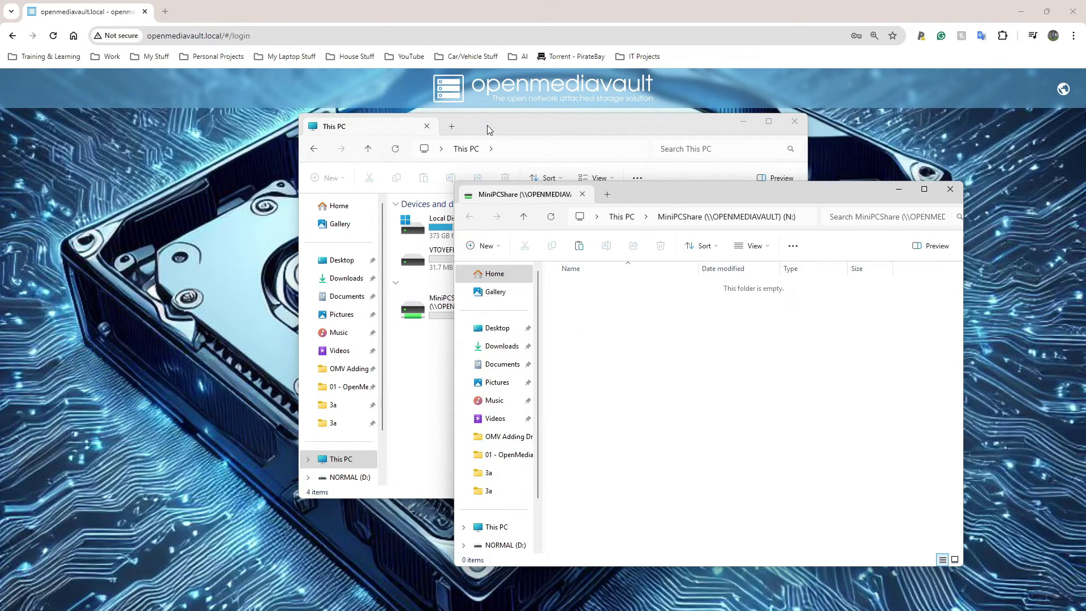
pyautogui.moveTo(487, 124); pyautogui.dragTo(213, 197)
pyautogui.moveTo(676, 191); pyautogui.dragTo(716, 201)
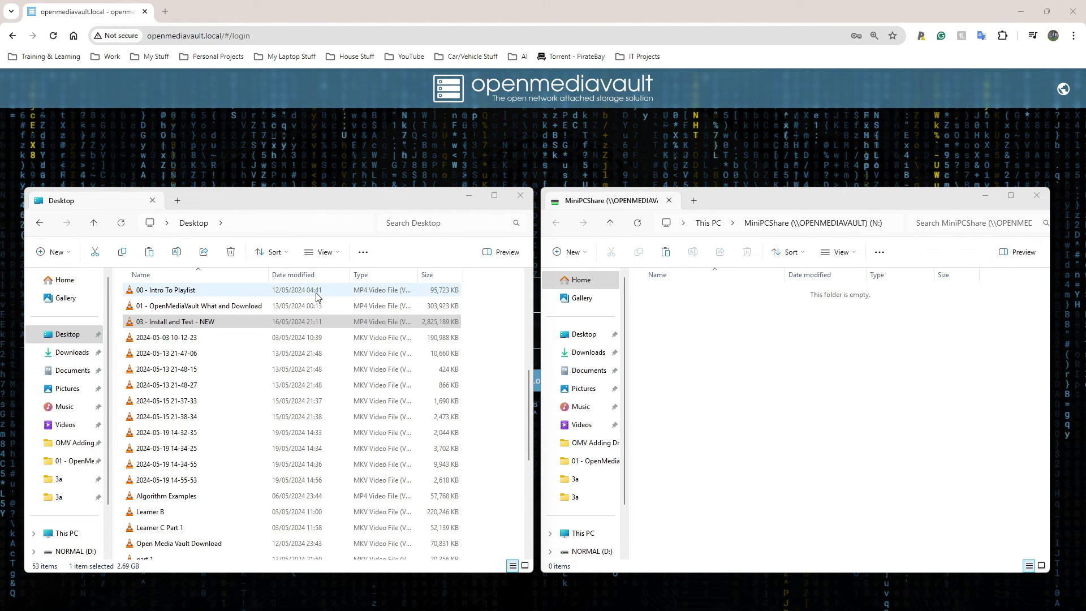
pyautogui.scroll(1, 170, 351)
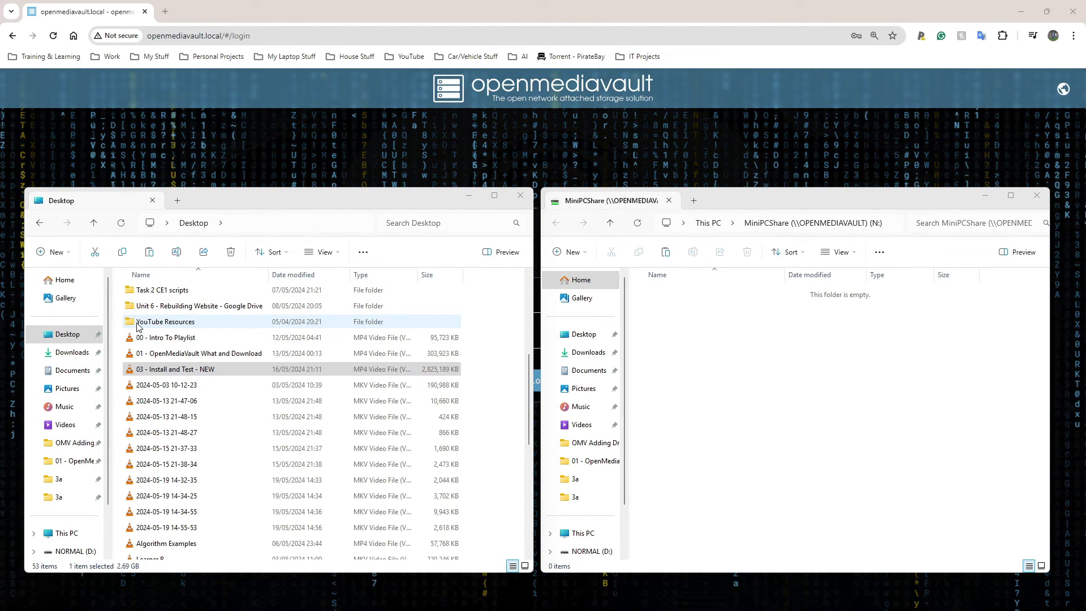
pyautogui.click(132, 373)
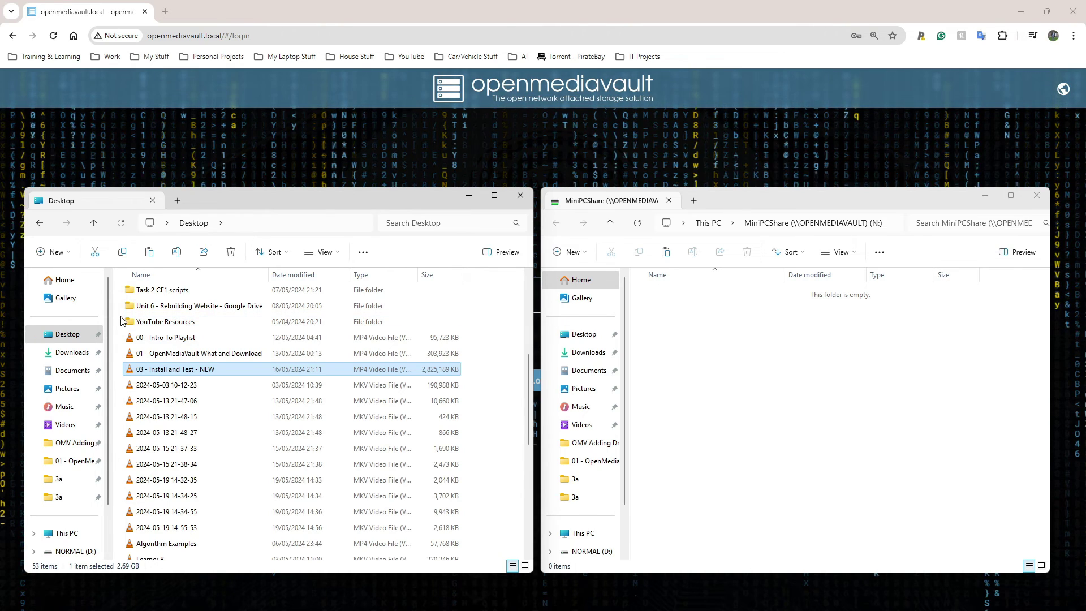
pyautogui.moveTo(136, 373); pyautogui.dragTo(750, 388)
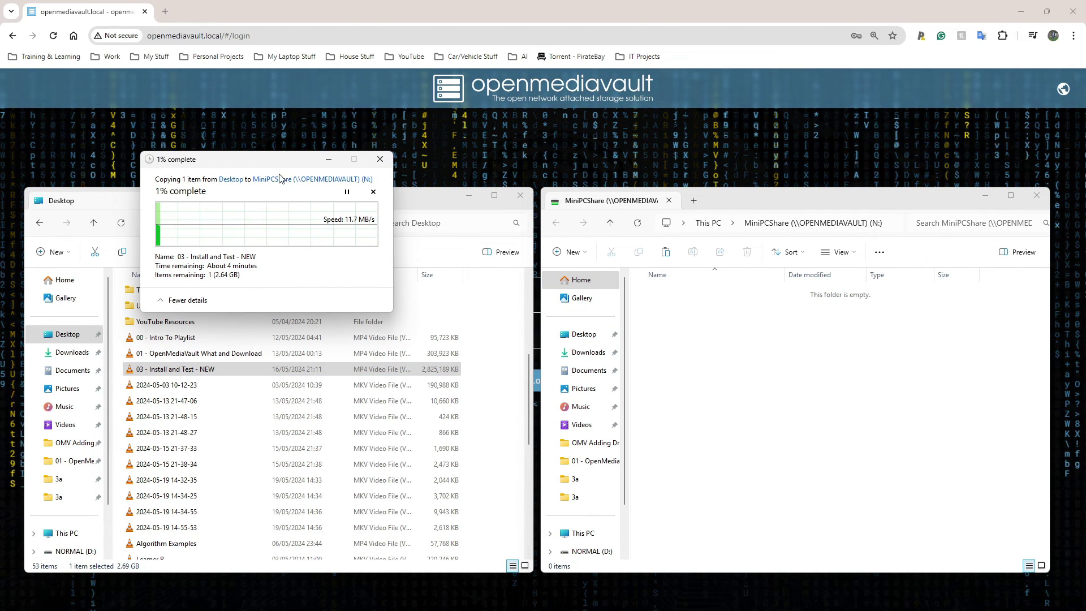
pyautogui.moveTo(279, 164); pyautogui.dragTo(552, 85)
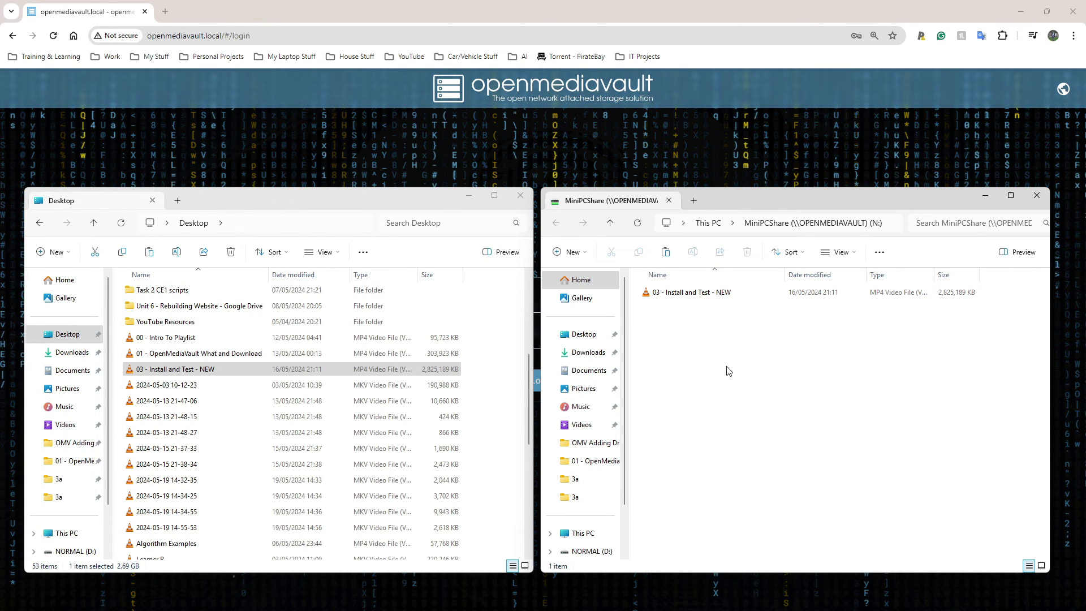
# Create a new DOCX document in the empty area of the N: share.
pyautogui.rightClick(663, 335)
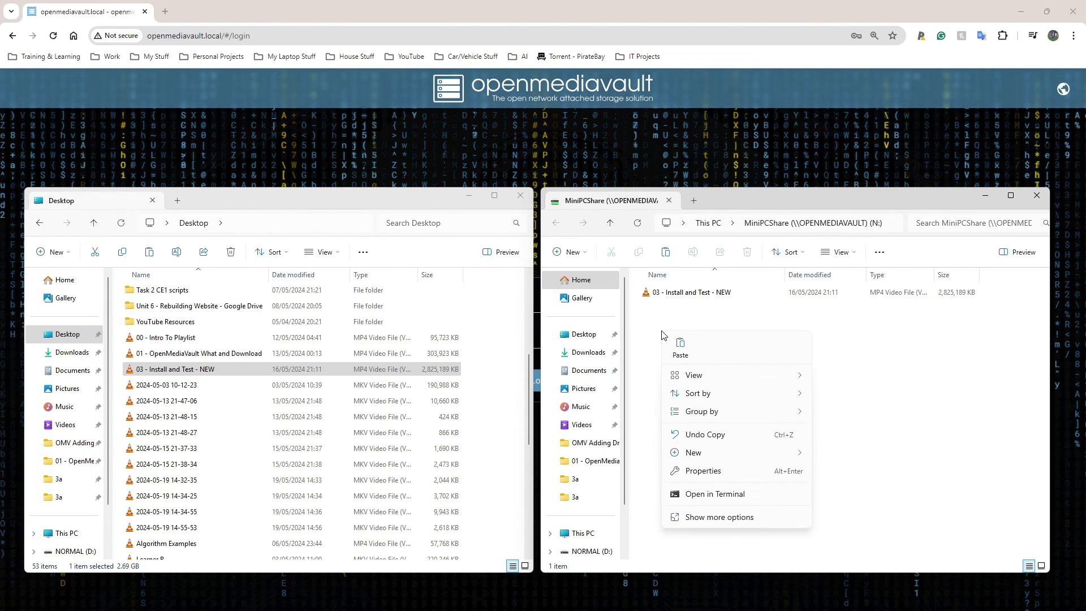
pyautogui.moveTo(713, 453)
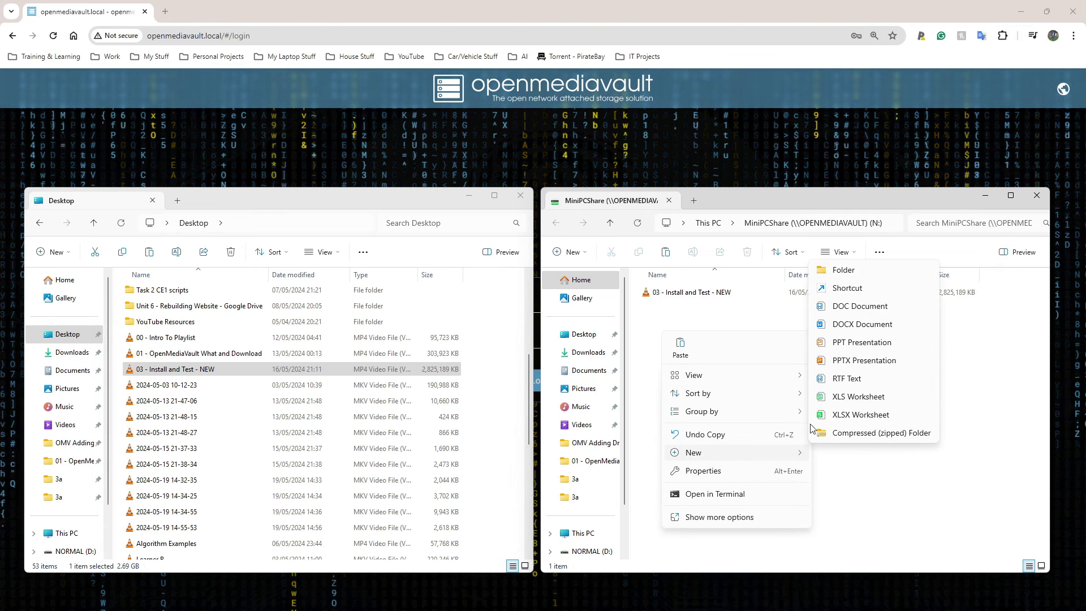
pyautogui.click(855, 348)
# Save New DOCX Document in WPS with 'This was created ont eh network drive.' and close it.
pyautogui.click(660, 330)
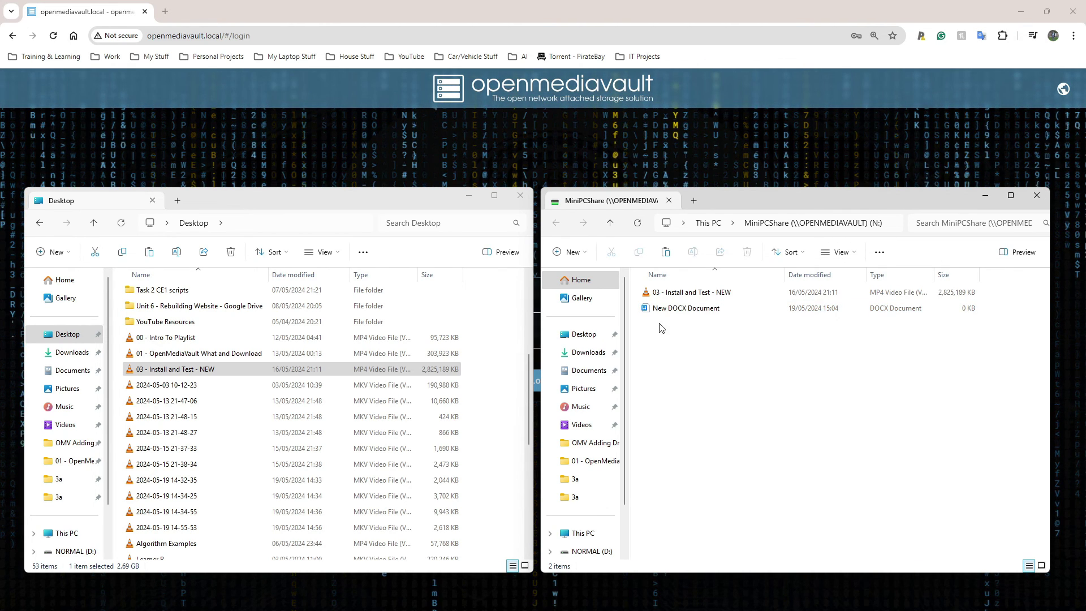
pyautogui.click(645, 311)
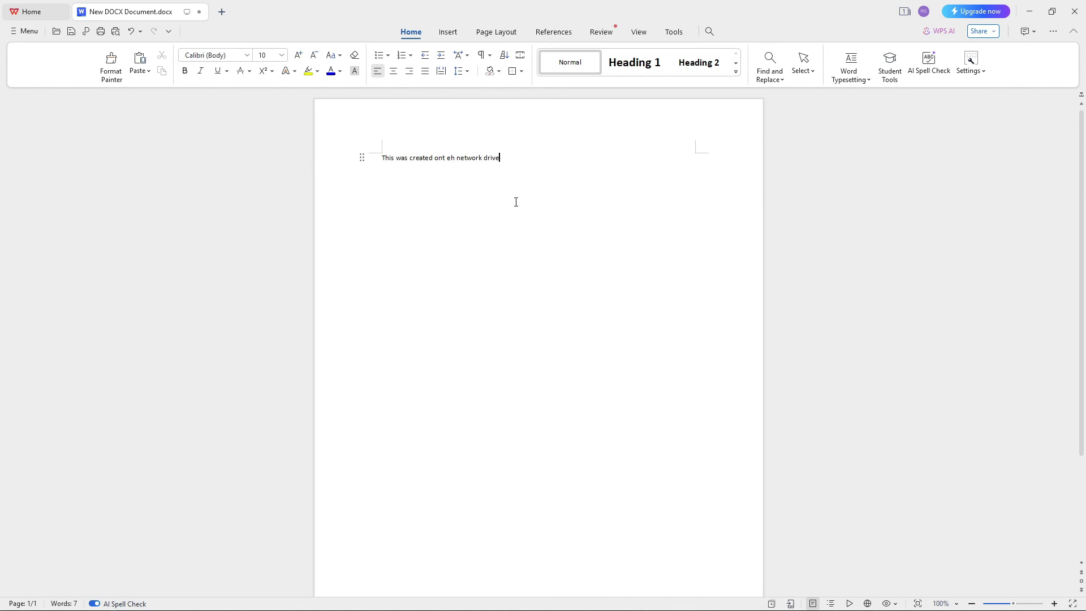
pyautogui.keyDown('ctrl'); pyautogui.scroll(13, 515, 202); pyautogui.keyUp('ctrl')
pyautogui.hotkey('ctrl', 's')
pyautogui.click(717, 167)
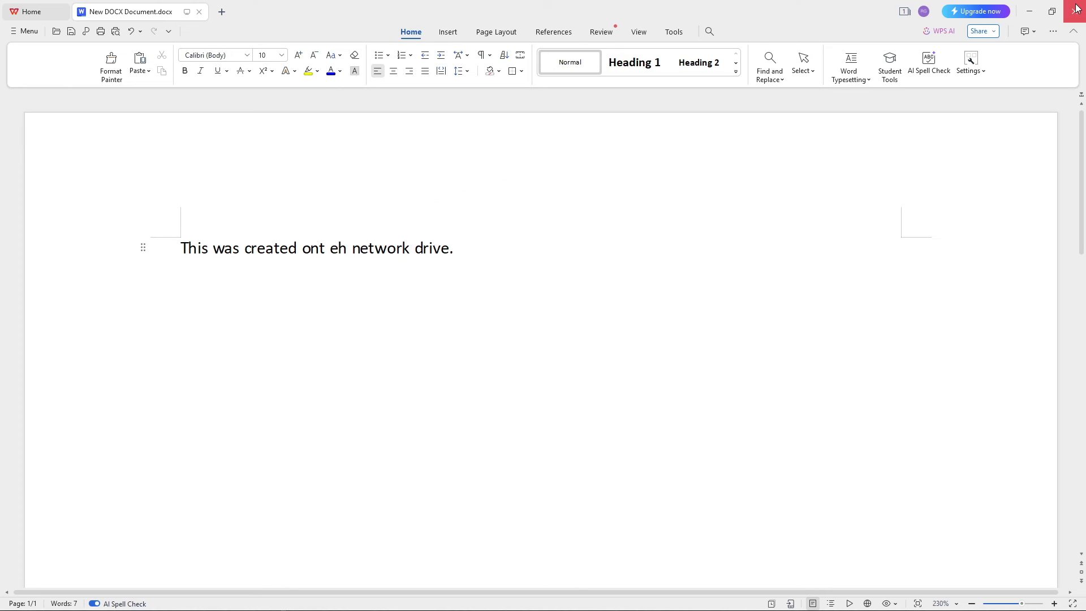
pyautogui.click(1076, 8)
pyautogui.click(670, 310)
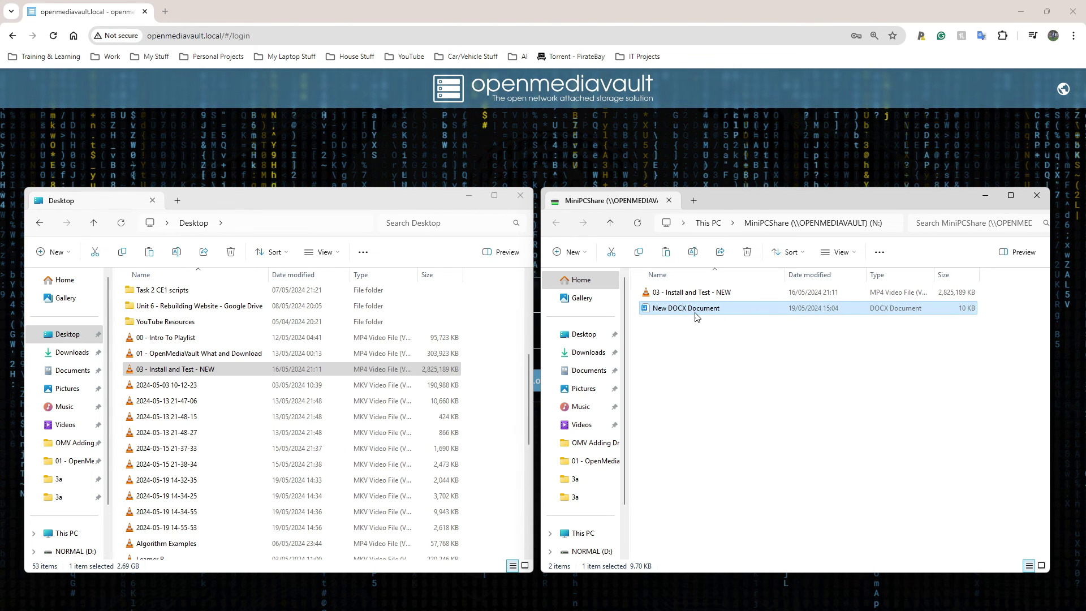
# Copy New DOCX Document from the N: share and paste it onto the Desktop.
pyautogui.rightClick(657, 309)
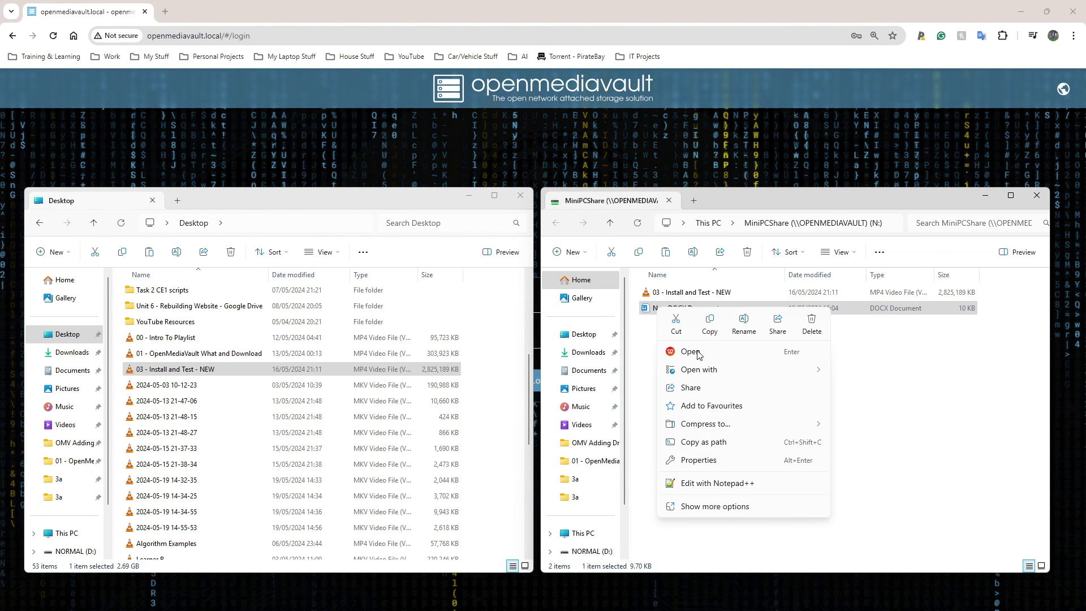
pyautogui.click(80, 315)
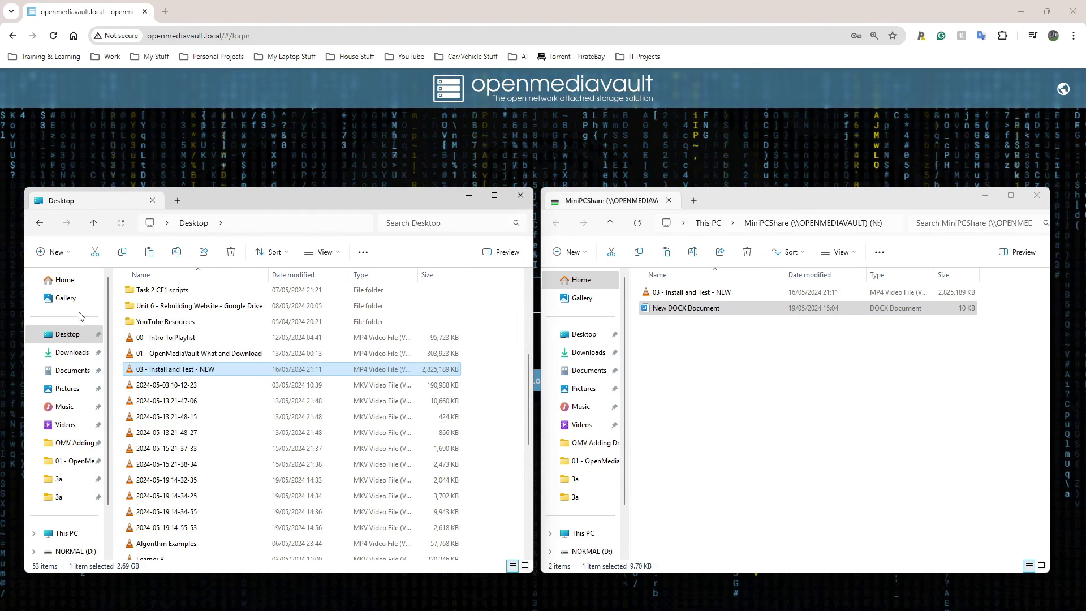
pyautogui.click(120, 332)
pyautogui.rightClick(120, 333)
pyautogui.click(138, 344)
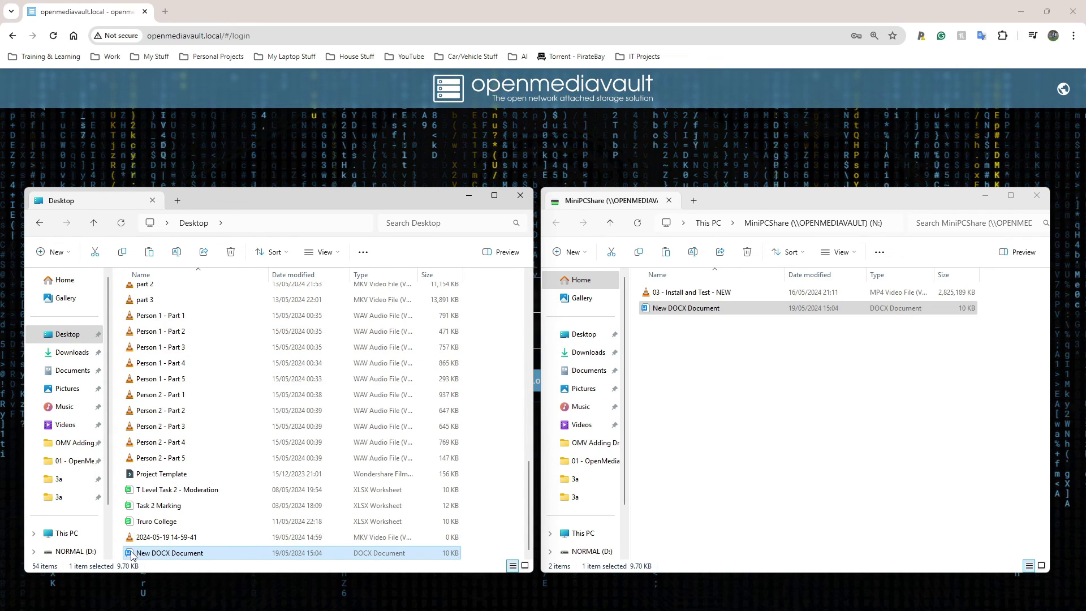
# Open the Desktop copy in WPS to verify its sentence, then close it.
pyautogui.doubleClick(132, 554)
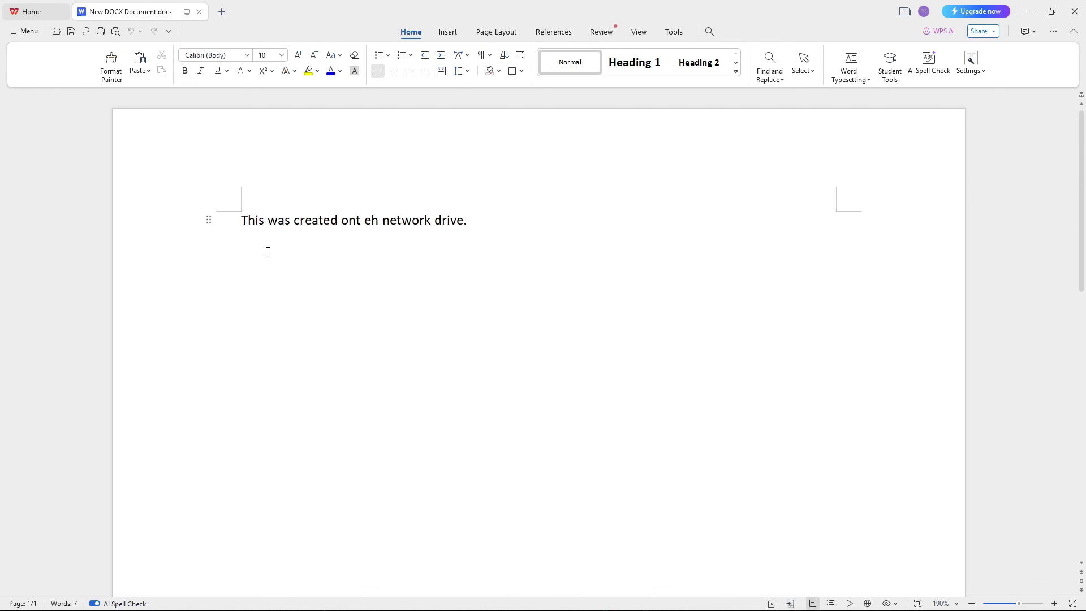
pyautogui.moveTo(342, 220); pyautogui.dragTo(378, 220)
pyautogui.click(1075, 11)
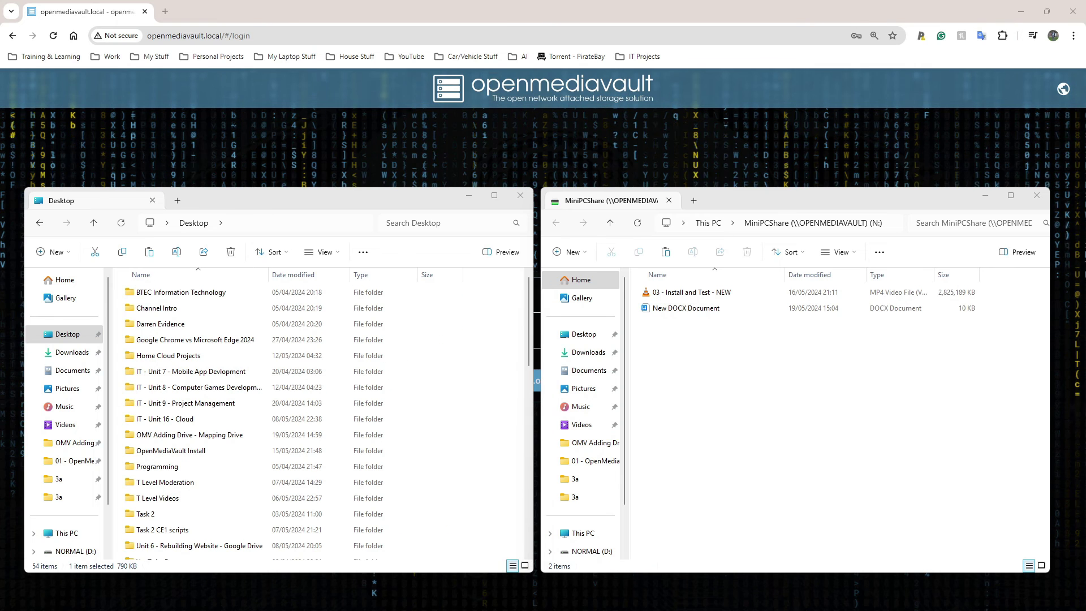